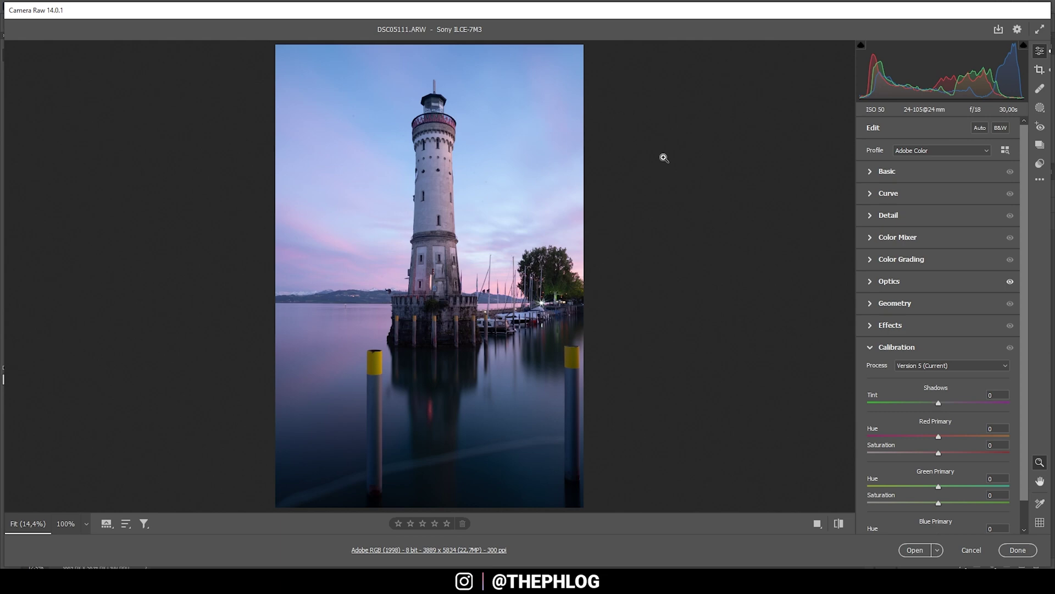
Change the lighthouse photo's Camera Raw profile from Adobe Color to Adobe Standard
{"action": "left_click", "coordinate": [917, 154]}
{"action": "left_click", "coordinate": [929, 183]}
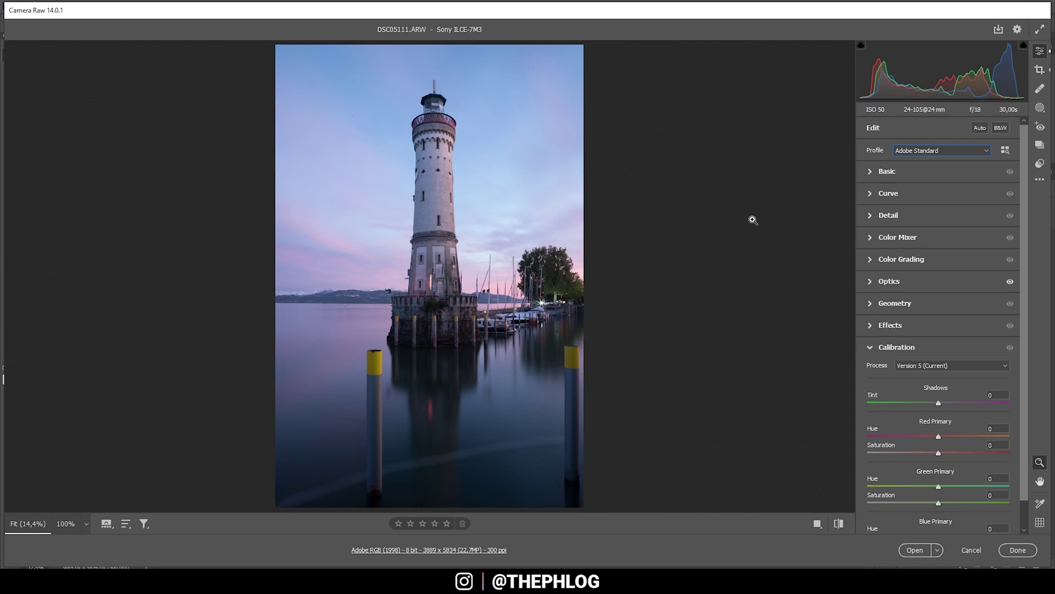
In the Basic panel, set Temperature to 6650 and Tint to +12
{"action": "left_click", "coordinate": [873, 175]}
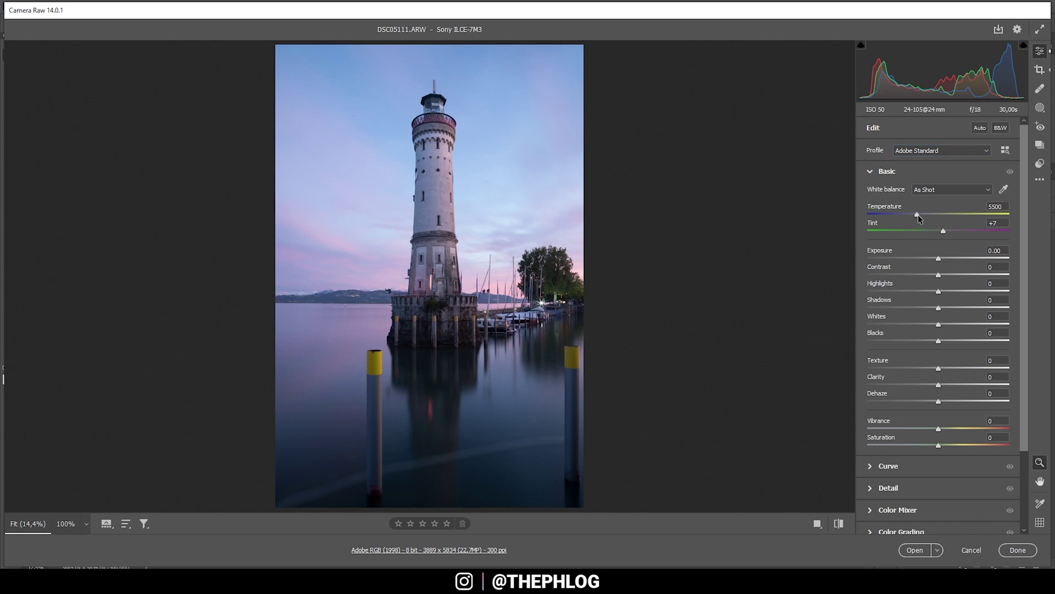
{"action": "left_click_drag", "start_coordinate": [919, 215], "coordinate": [928, 214]}
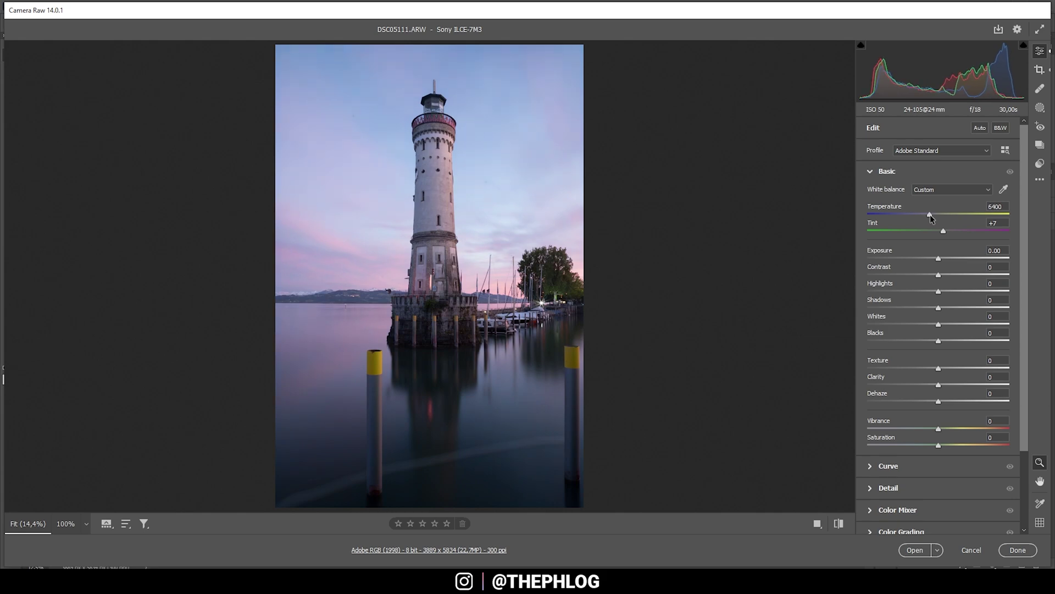
{"action": "left_click_drag", "start_coordinate": [930, 214], "coordinate": [935, 215]}
{"action": "left_click_drag", "start_coordinate": [946, 232], "coordinate": [948, 232]}
Set Highlights -84, Shadows +27, Whites +27, Blacks +13, then view the unedited original
{"action": "left_click_drag", "start_coordinate": [938, 293], "coordinate": [878, 286]}
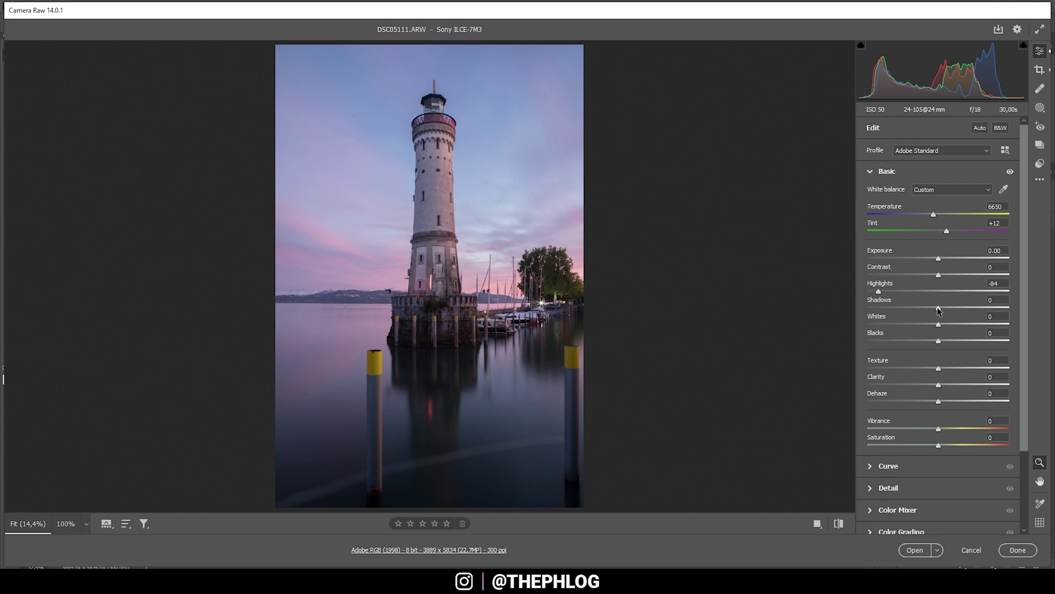
{"action": "left_click_drag", "start_coordinate": [939, 308], "coordinate": [952, 309]}
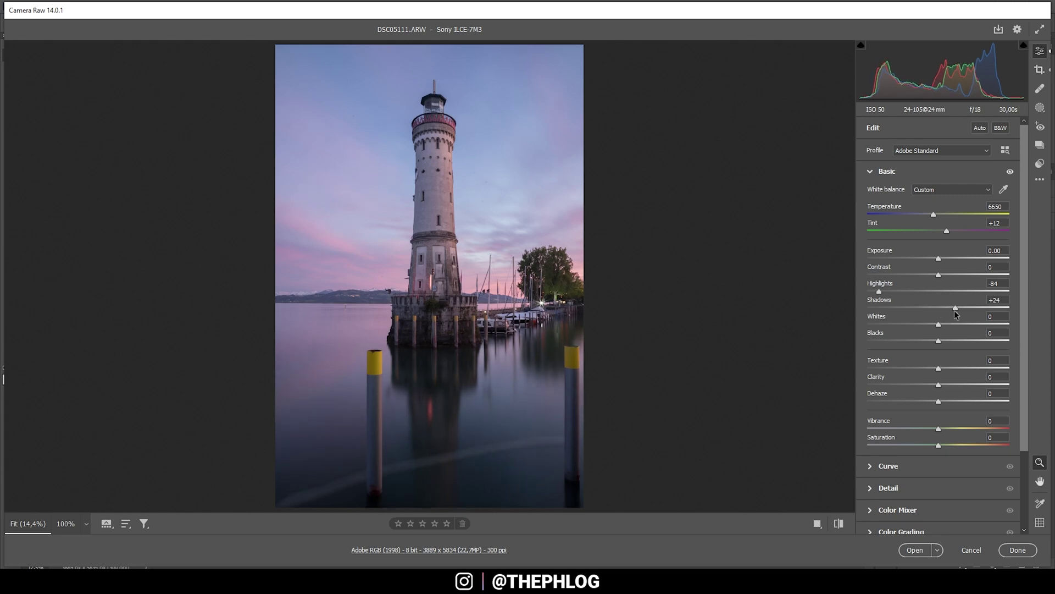
{"action": "left_click_drag", "start_coordinate": [955, 310], "coordinate": [951, 341]}
{"action": "left_click_drag", "start_coordinate": [939, 324], "coordinate": [954, 326]}
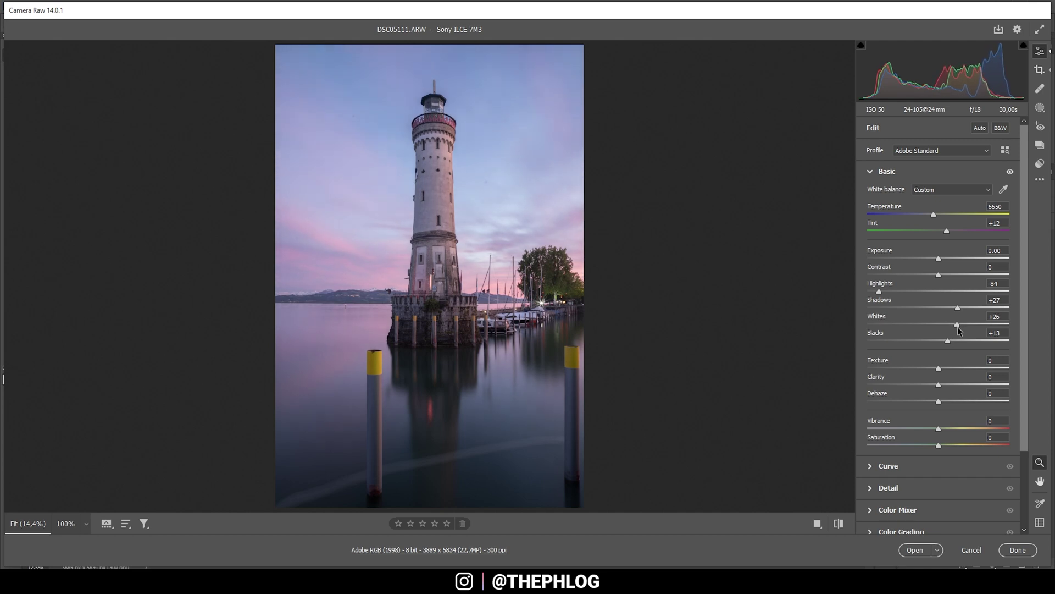
{"action": "left_click_drag", "start_coordinate": [958, 326], "coordinate": [958, 326]}
{"action": "left_click", "coordinate": [840, 525]}
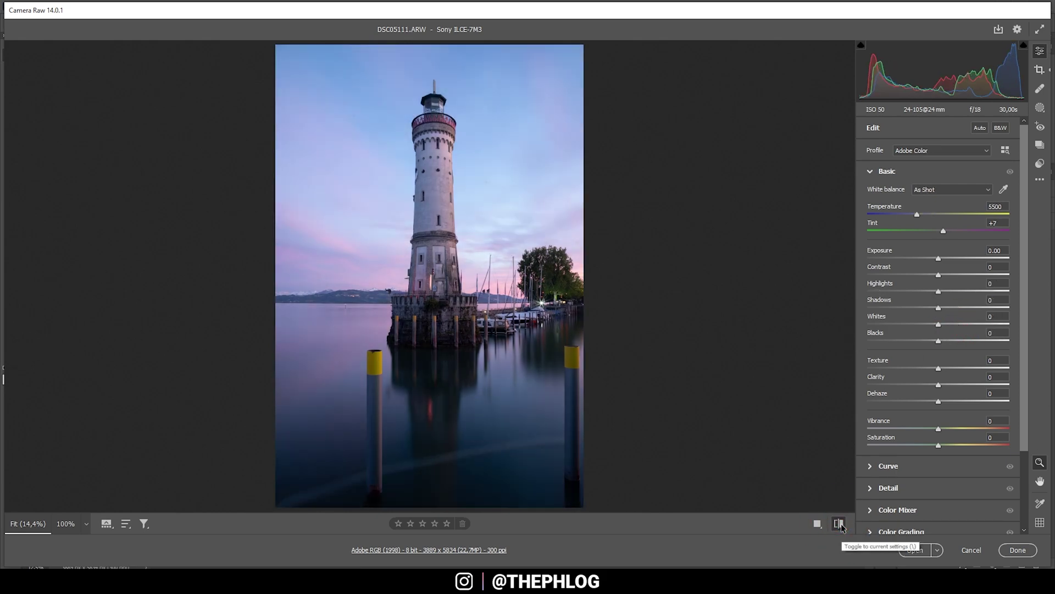
Return to the edited view and set Texture +4, Clarity +4, Dehaze +5, Vibrance +22
{"action": "left_click", "coordinate": [840, 524]}
{"action": "left_click", "coordinate": [840, 524]}
{"action": "left_click", "coordinate": [840, 524]}
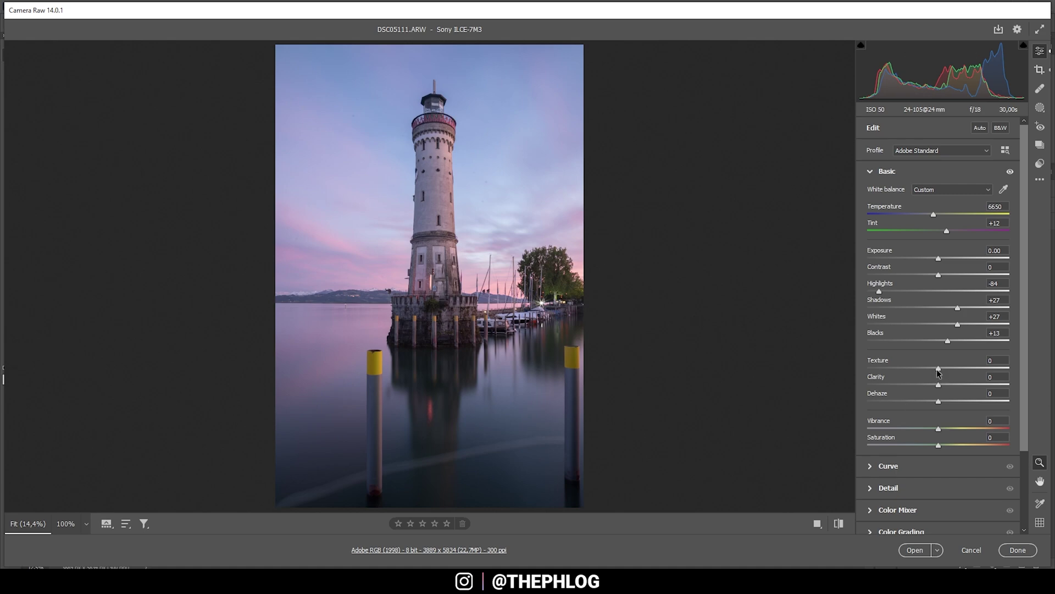
{"action": "left_click_drag", "start_coordinate": [939, 372], "coordinate": [941, 385]}
{"action": "left_click_drag", "start_coordinate": [939, 403], "coordinate": [942, 404]}
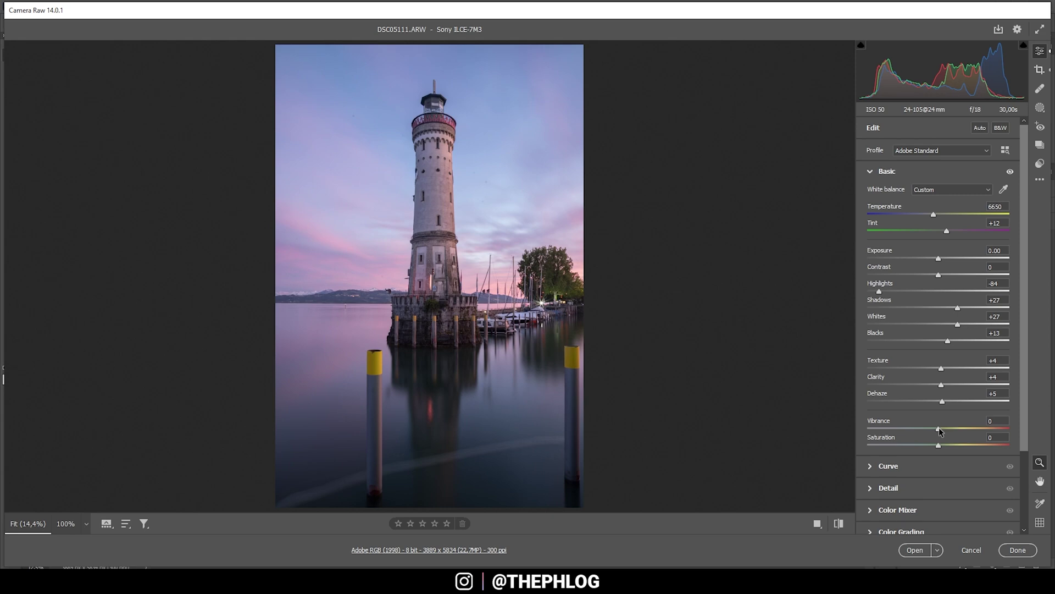
{"action": "left_click_drag", "start_coordinate": [940, 431], "coordinate": [955, 433]}
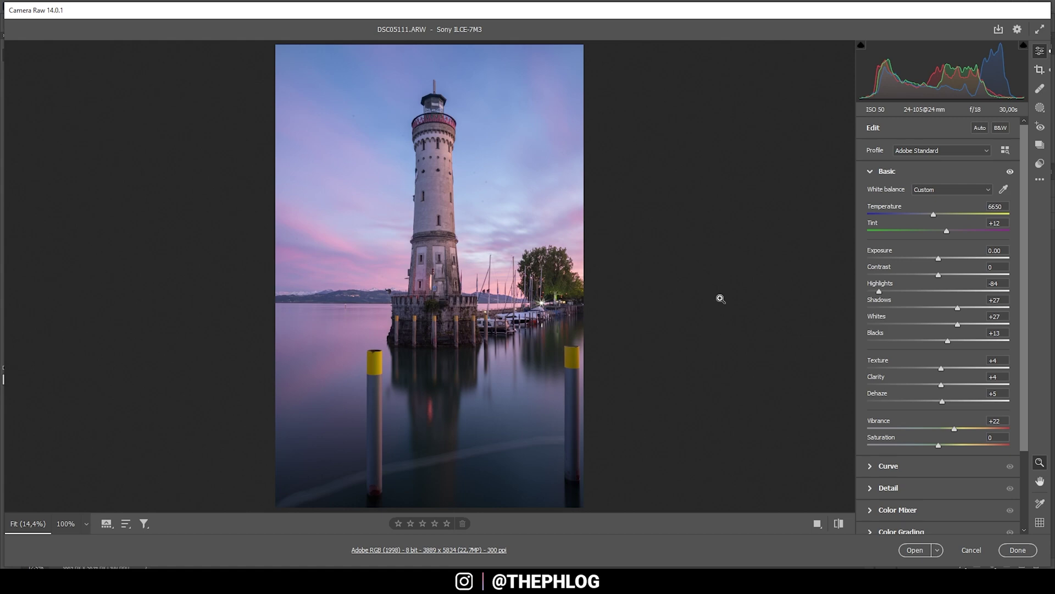
Build a Select Sky mask minus a linear gradient rising from the horizon, at Exposure -0.30
{"action": "left_click", "coordinate": [1039, 107]}
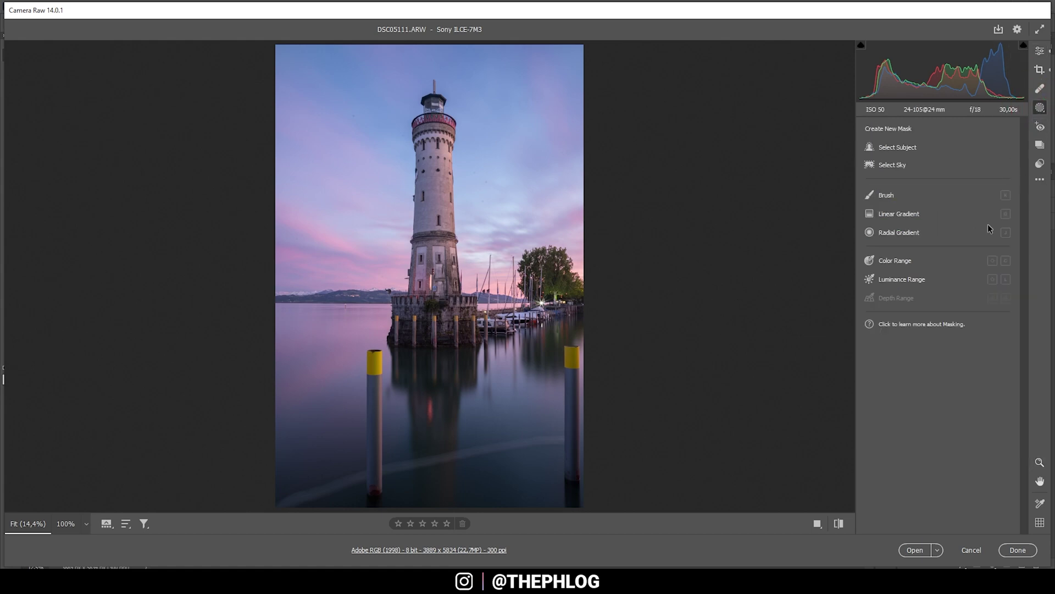
{"action": "left_click", "coordinate": [896, 164]}
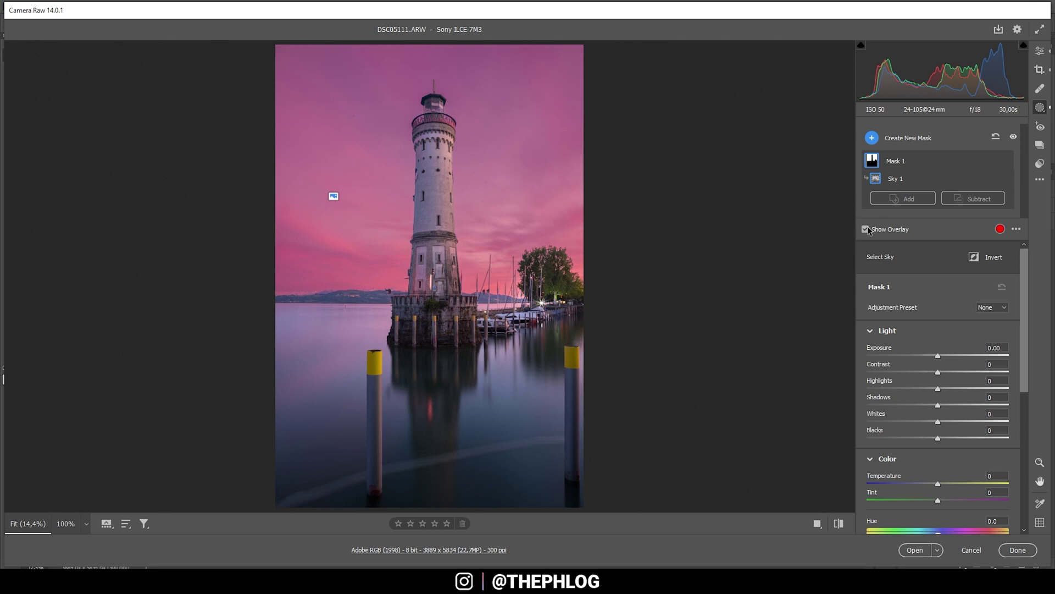
{"action": "left_click", "coordinate": [979, 201]}
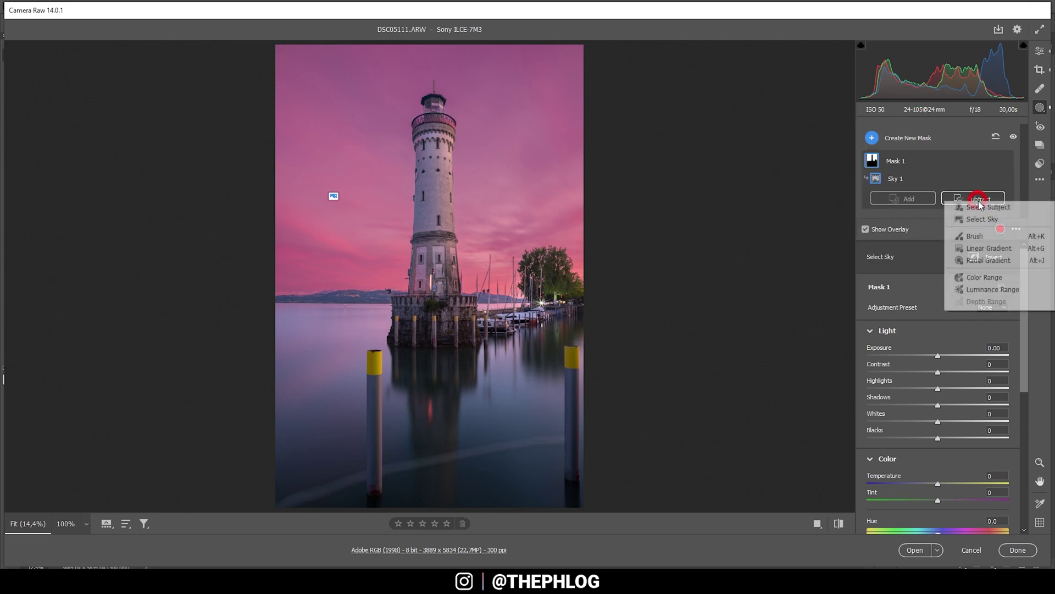
{"action": "left_click", "coordinate": [984, 248]}
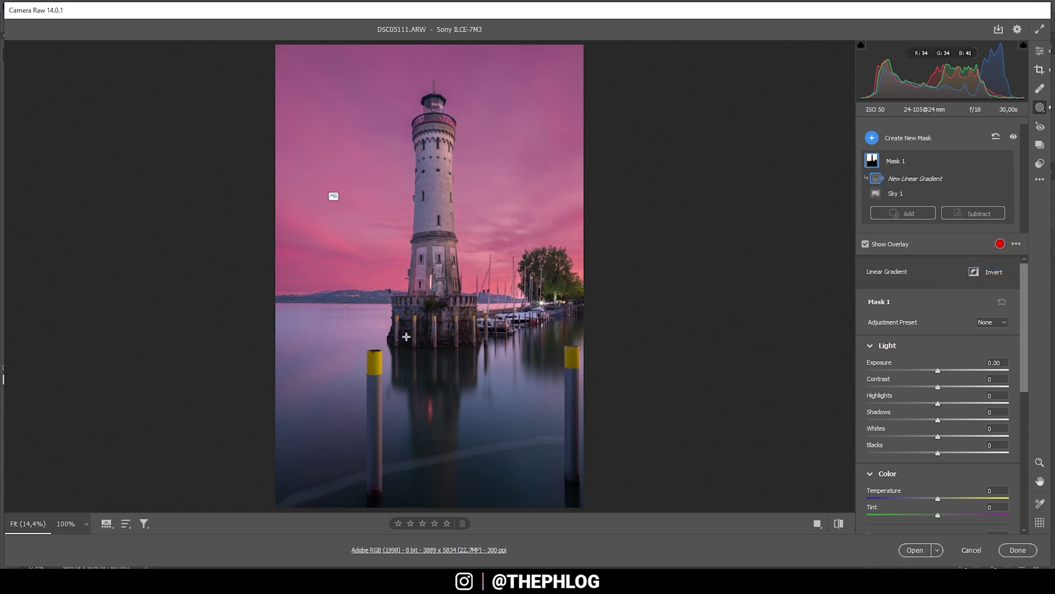
{"action": "left_click_drag", "start_coordinate": [407, 336], "coordinate": [421, 175]}
{"action": "left_click_drag", "start_coordinate": [406, 257], "coordinate": [418, 221]}
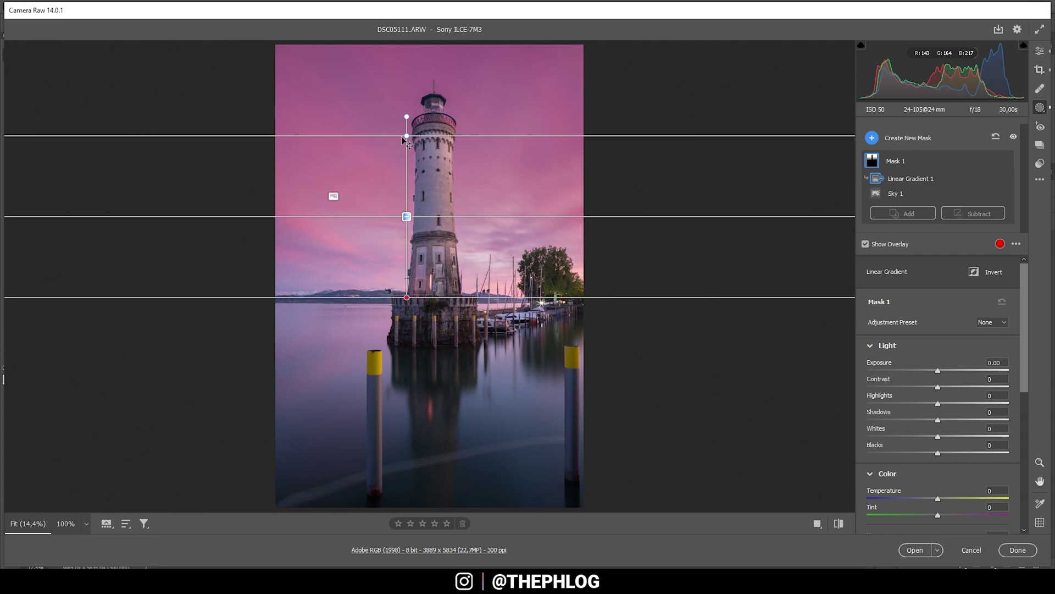
{"action": "left_click_drag", "start_coordinate": [407, 136], "coordinate": [408, 116]}
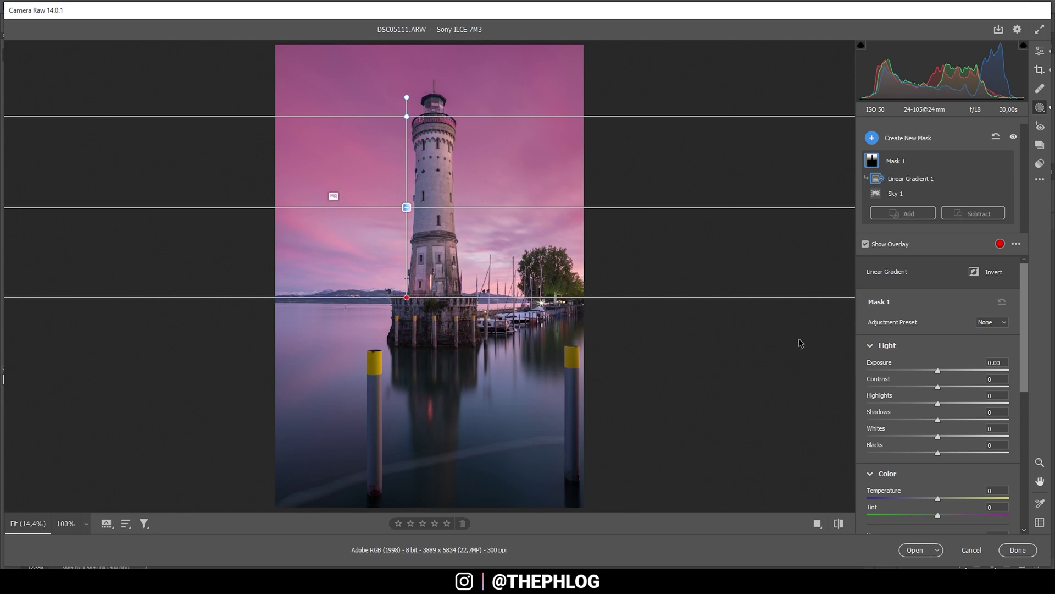
{"action": "left_click_drag", "start_coordinate": [935, 368], "coordinate": [934, 373]}
{"action": "left_click", "coordinate": [1037, 51]}
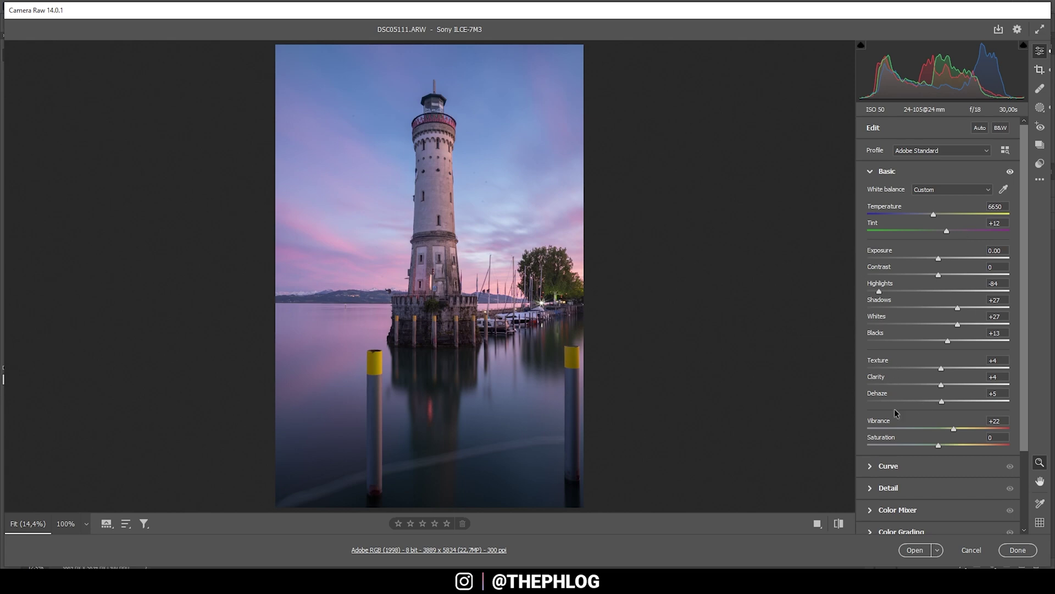
In Color Mixer HSL Saturation, set Greens to -100 and Blues to +12
{"action": "scroll", "coordinate": [902, 407], "scroll_direction": "down", "scroll_amount": 3}
{"action": "left_click", "coordinate": [881, 432]}
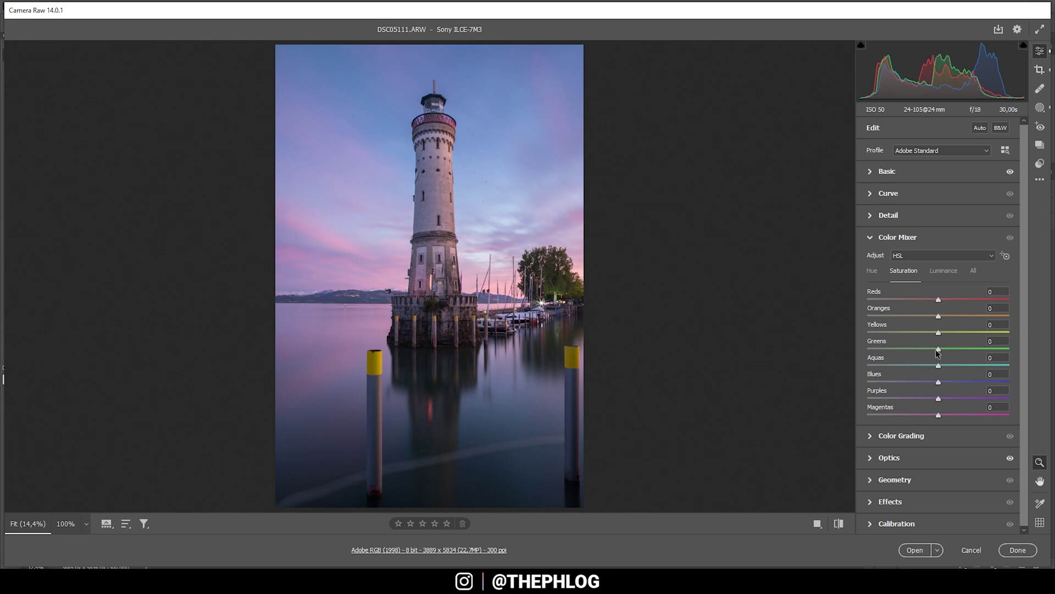
{"action": "left_click_drag", "start_coordinate": [937, 352], "coordinate": [819, 356]}
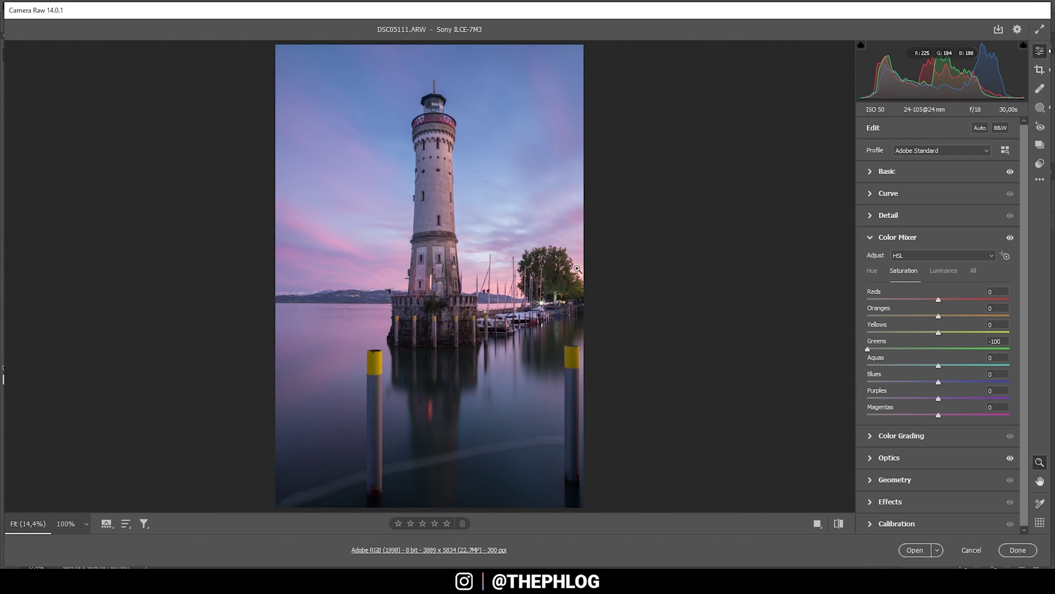
{"action": "left_click_drag", "start_coordinate": [939, 382], "coordinate": [947, 386]}
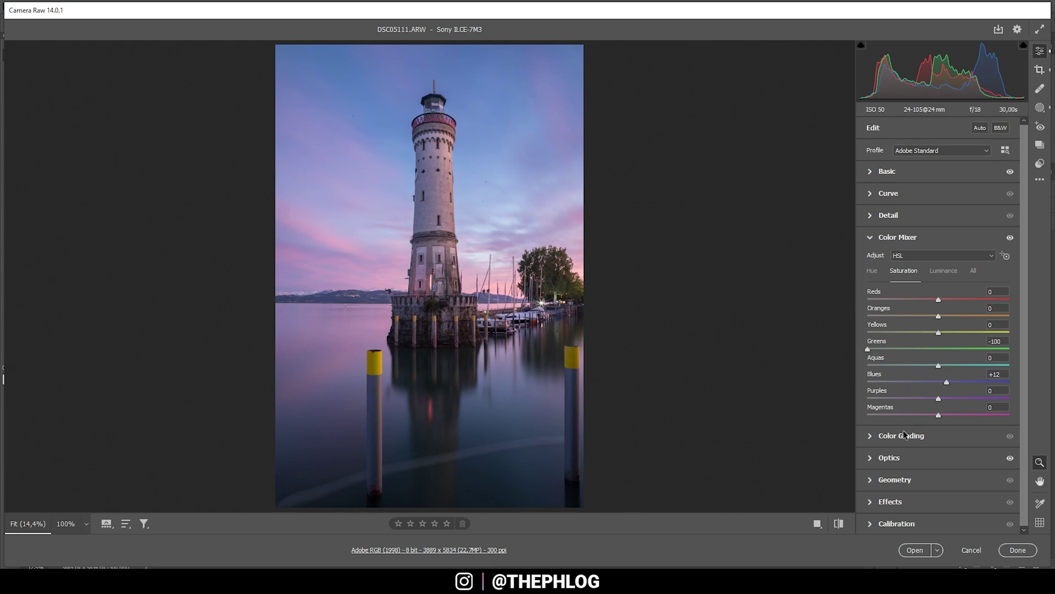
{"action": "left_click", "coordinate": [926, 437]}
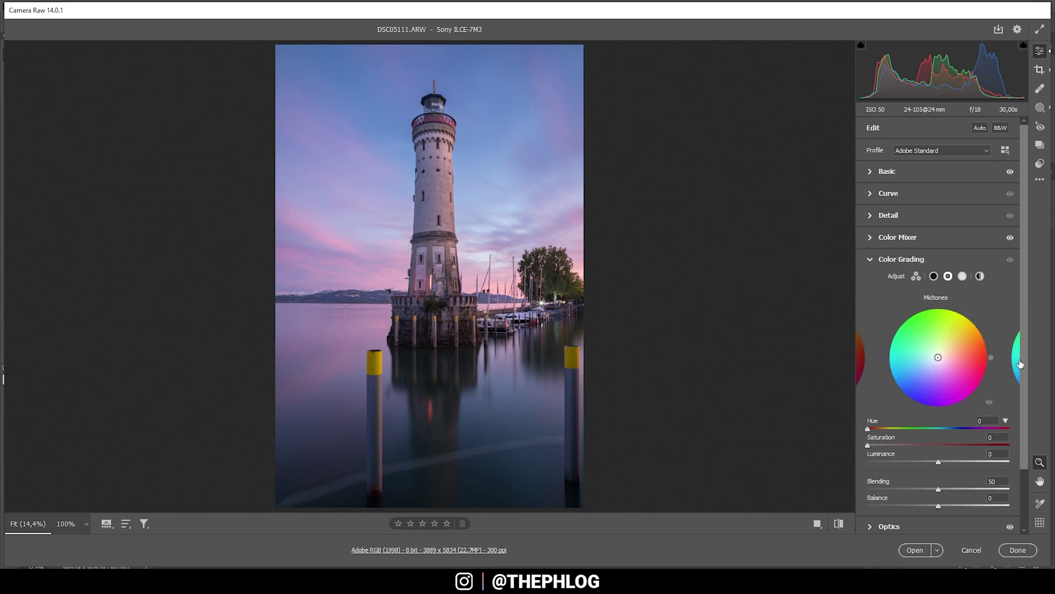
Tint the highlights in Color Grading with Hue 15 and Saturation 14
{"action": "left_click", "coordinate": [962, 277]}
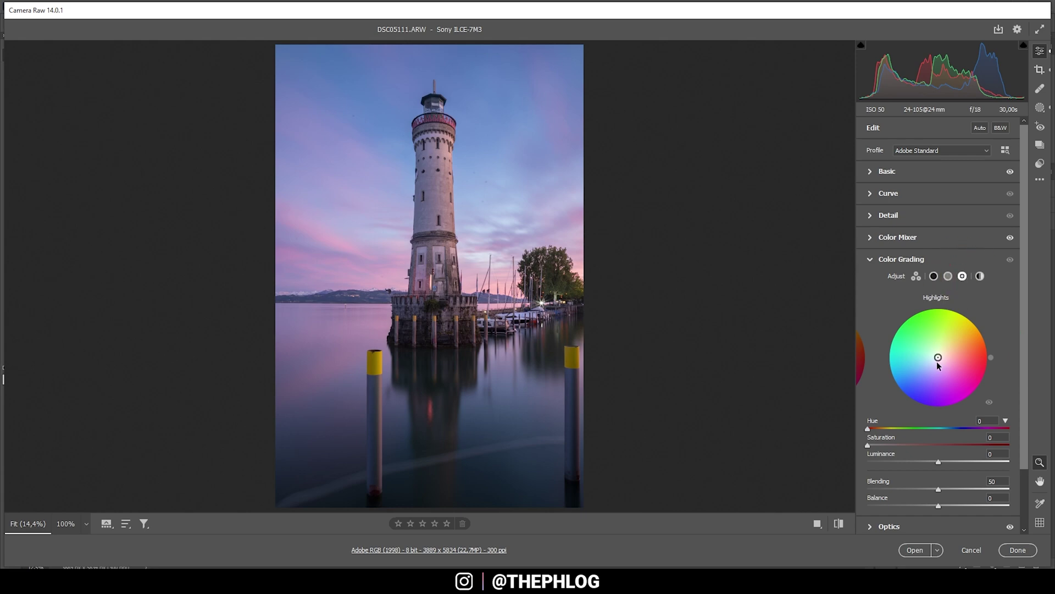
{"action": "left_click_drag", "start_coordinate": [939, 358], "coordinate": [949, 358]}
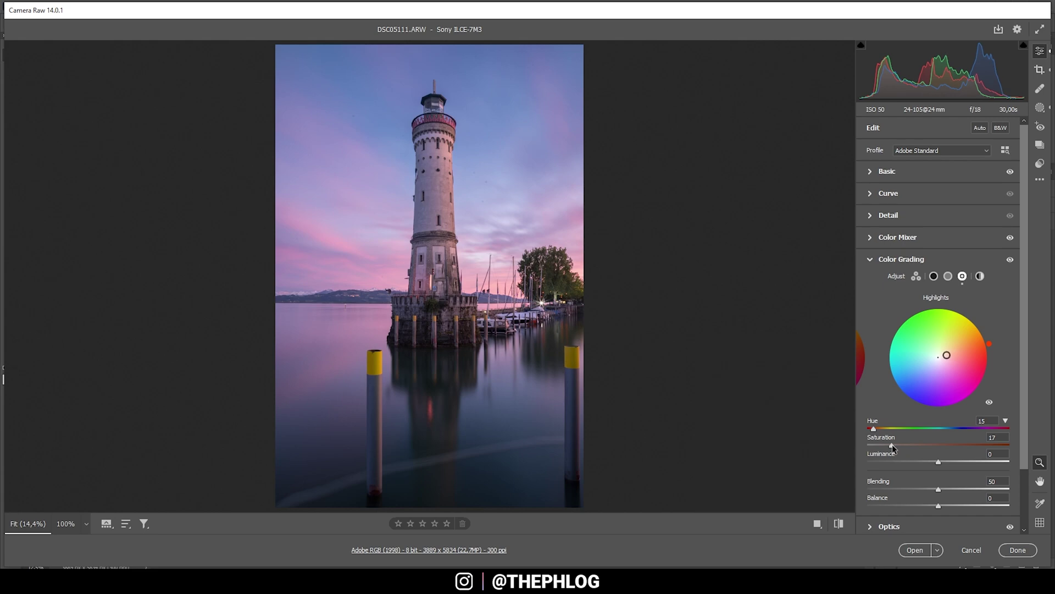
{"action": "left_click_drag", "start_coordinate": [890, 445], "coordinate": [888, 445]}
Give the midtones a faint warm tint of Hue 18, Saturation 5
{"action": "left_click", "coordinate": [948, 276]}
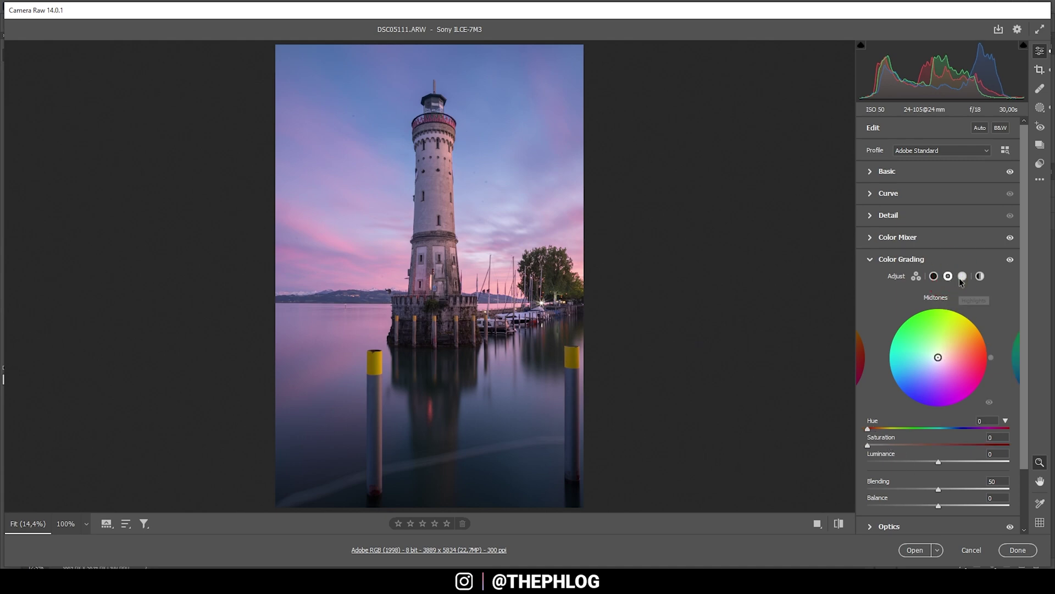
{"action": "left_click_drag", "start_coordinate": [938, 359], "coordinate": [944, 357]}
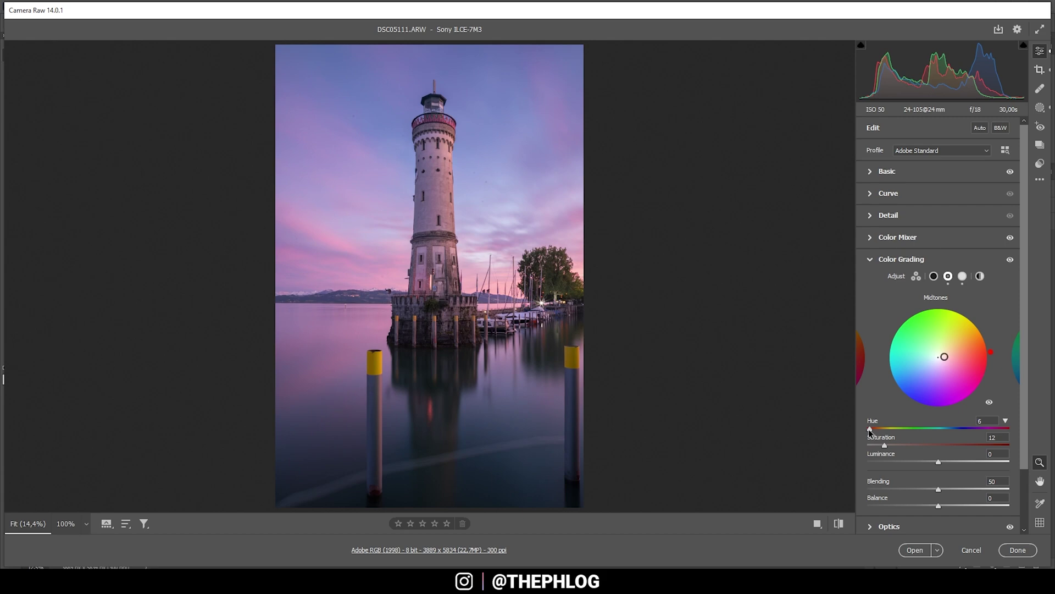
{"action": "left_click_drag", "start_coordinate": [868, 429], "coordinate": [873, 429]}
{"action": "left_click_drag", "start_coordinate": [883, 444], "coordinate": [876, 447]}
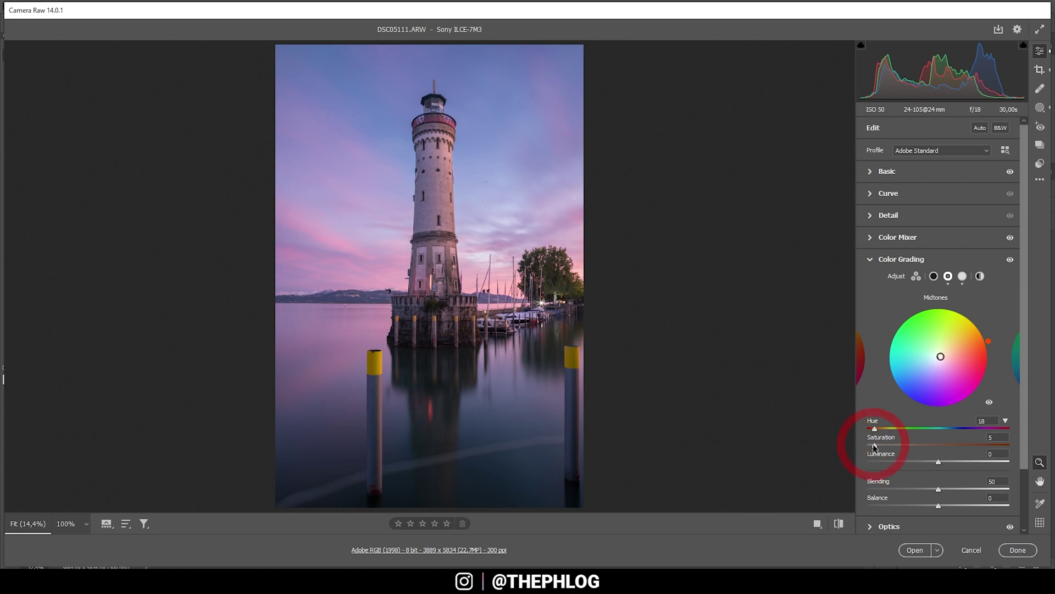
{"action": "left_click", "coordinate": [962, 277]}
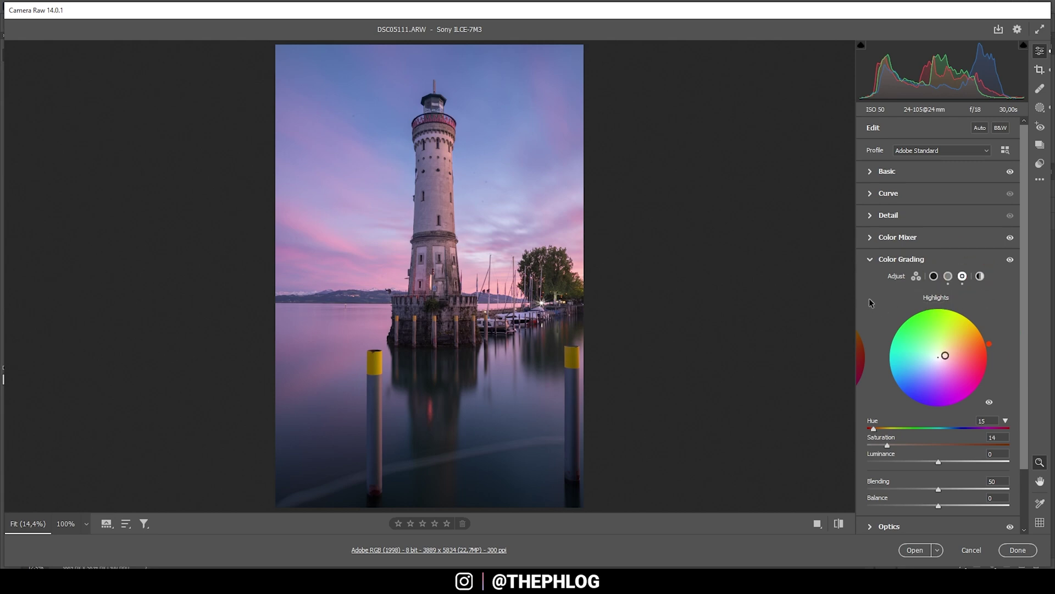
{"action": "scroll", "coordinate": [871, 302], "scroll_direction": "down", "scroll_amount": 2}
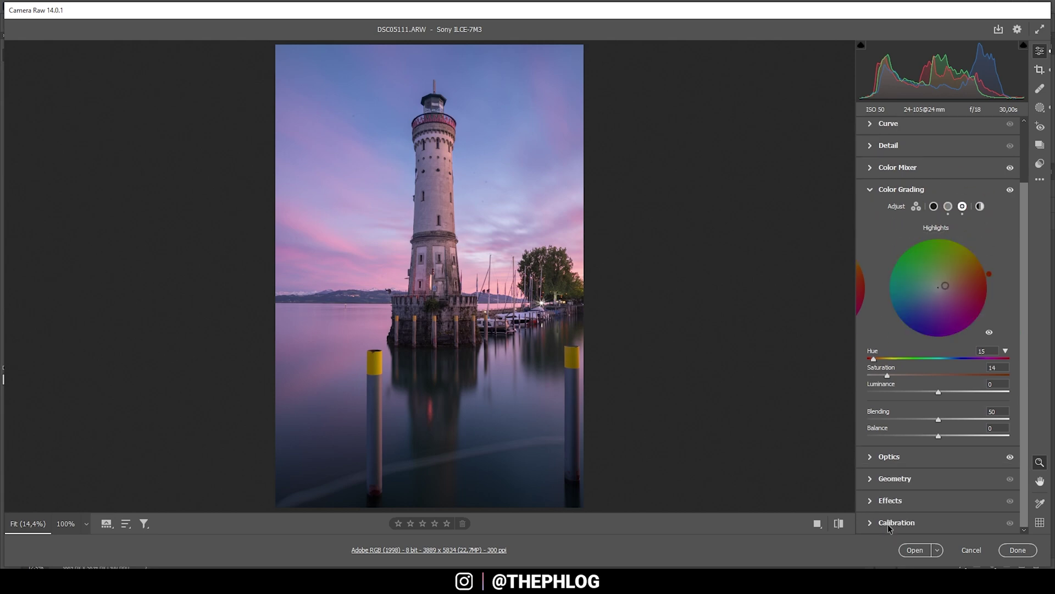
Shift the Calibration Blue Primary hue to -9 and compare against the original
{"action": "left_click", "coordinate": [890, 525]}
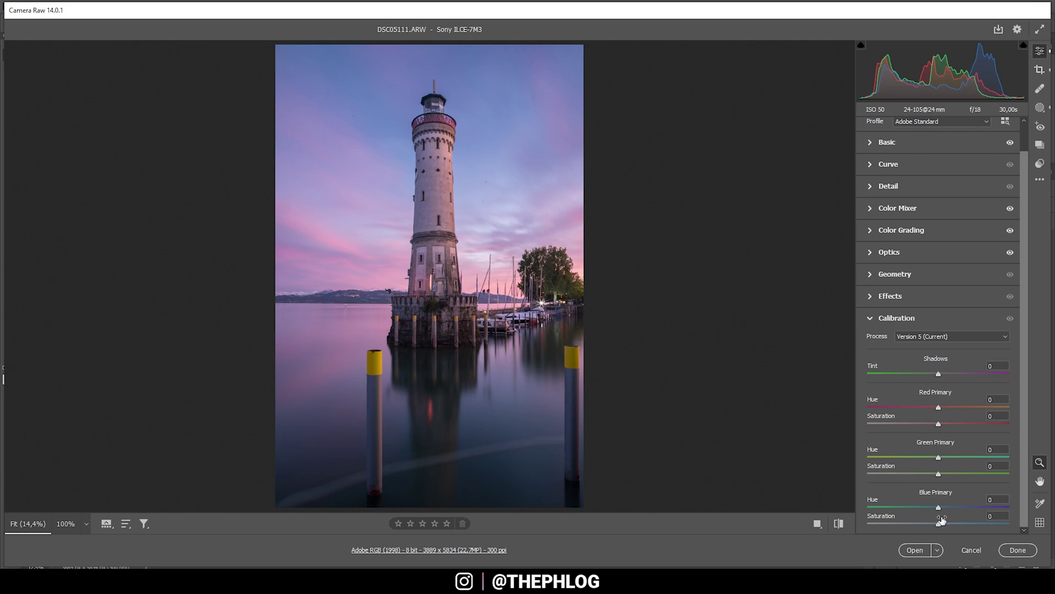
{"action": "left_click_drag", "start_coordinate": [937, 509], "coordinate": [935, 510]}
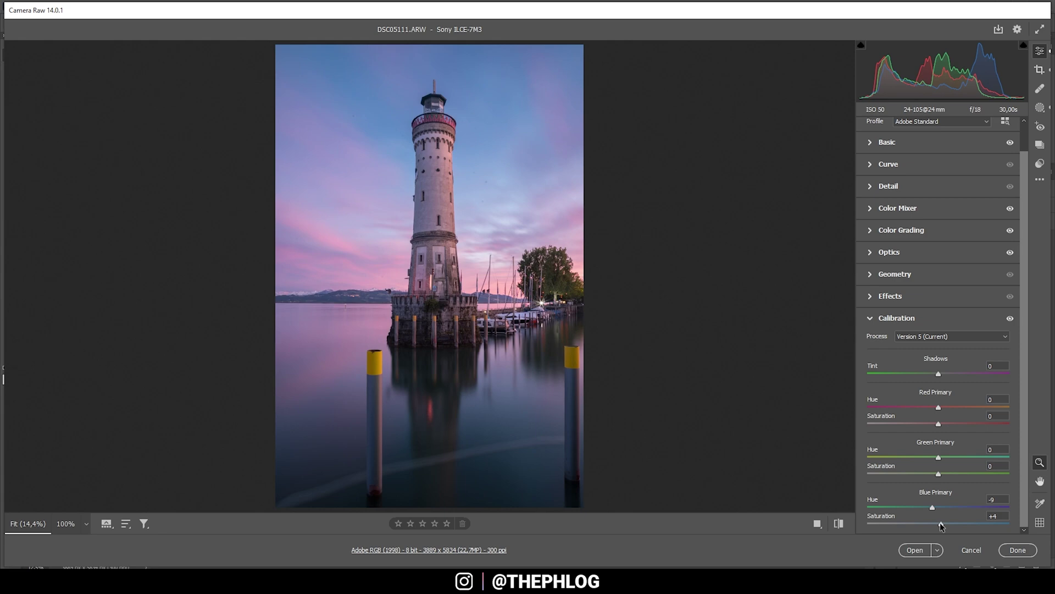
{"action": "left_click", "coordinate": [838, 524]}
{"action": "left_click", "coordinate": [839, 523]}
{"action": "left_click", "coordinate": [839, 524]}
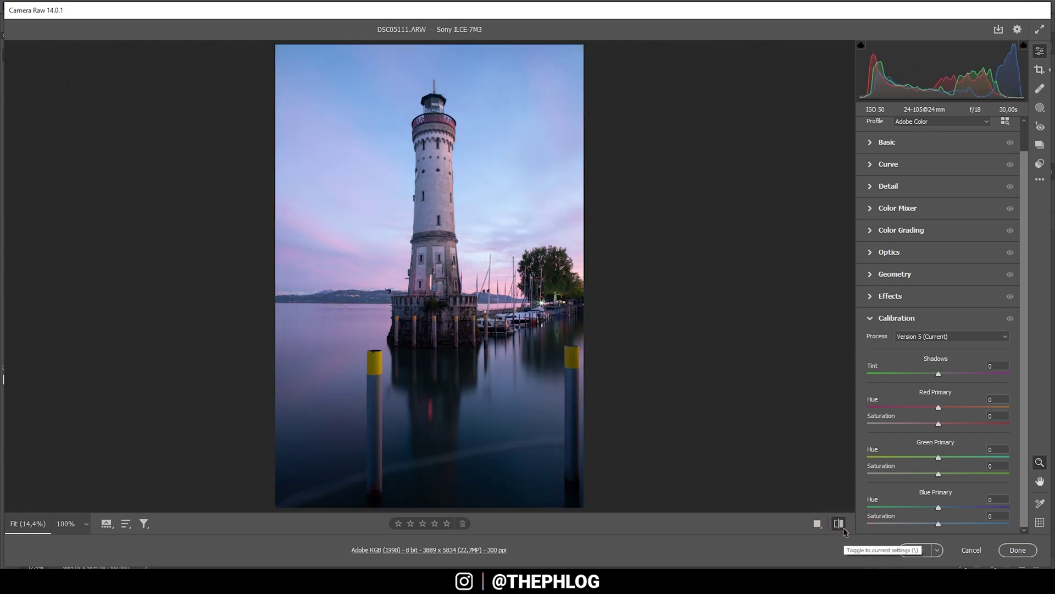
{"action": "left_click", "coordinate": [843, 527]}
Increase sharpening with Detail 100 and Masking 49 so mainly edges sharpen
{"action": "left_click", "coordinate": [882, 188]}
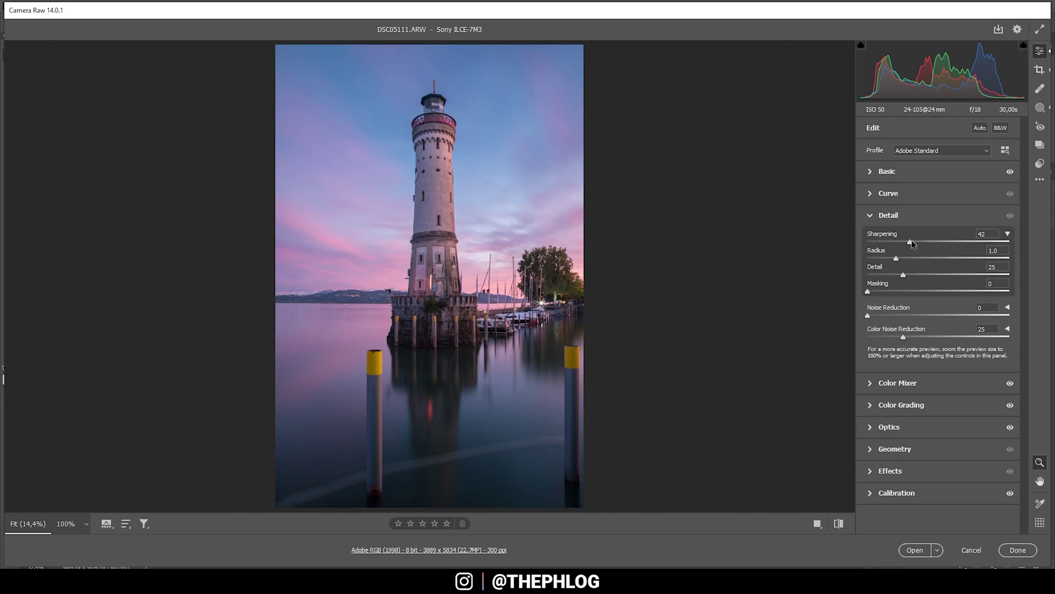
{"action": "left_click_drag", "start_coordinate": [912, 241], "coordinate": [1009, 274]}
{"action": "left_click_drag", "start_coordinate": [869, 291], "coordinate": [938, 292]}
{"action": "key", "text": "shift+Up"}
{"action": "key", "text": "shift+Up"}
Open the photo in Photoshop, unlock the Background layer and duplicate it
{"action": "left_click", "coordinate": [914, 552]}
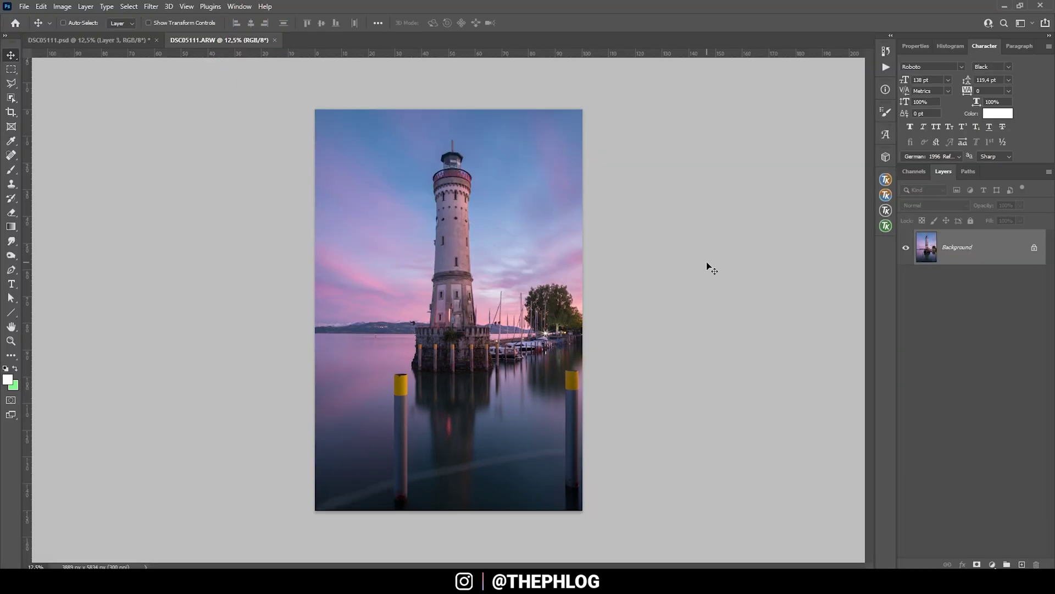
{"action": "left_click", "coordinate": [1034, 248]}
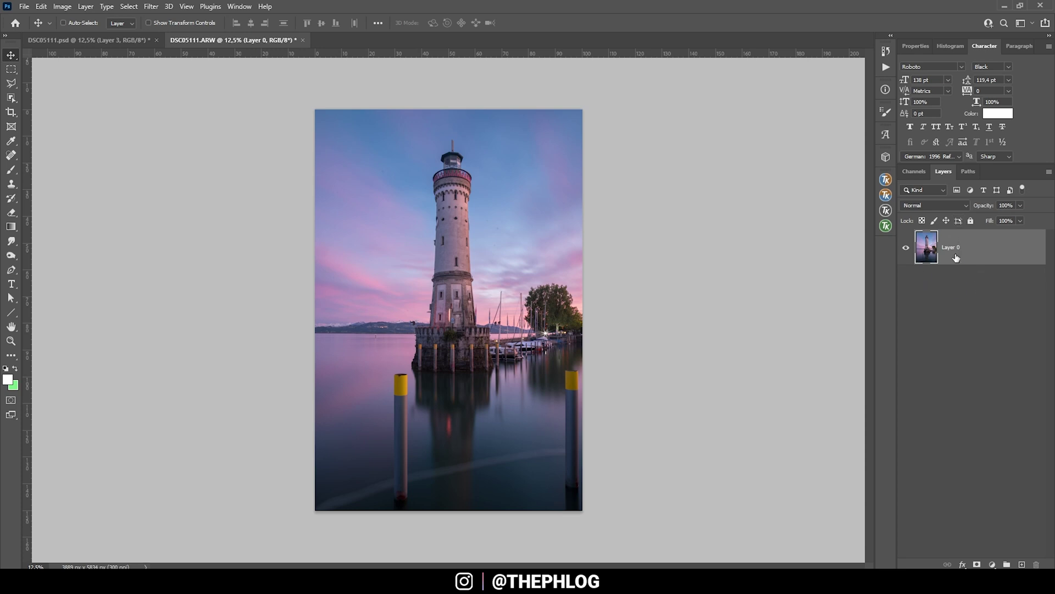
{"action": "key", "text": "ctrl+j"}
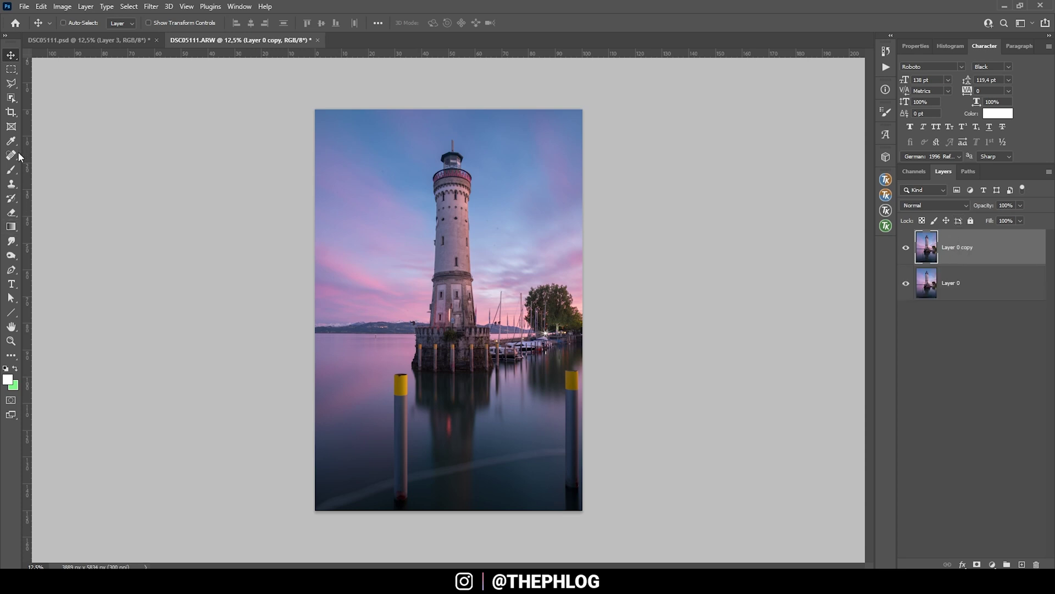
{"action": "scroll", "coordinate": [390, 474], "scroll_direction": "up", "scroll_amount": 2}
{"action": "scroll", "coordinate": [393, 467], "scroll_direction": "down", "scroll_amount": 3}
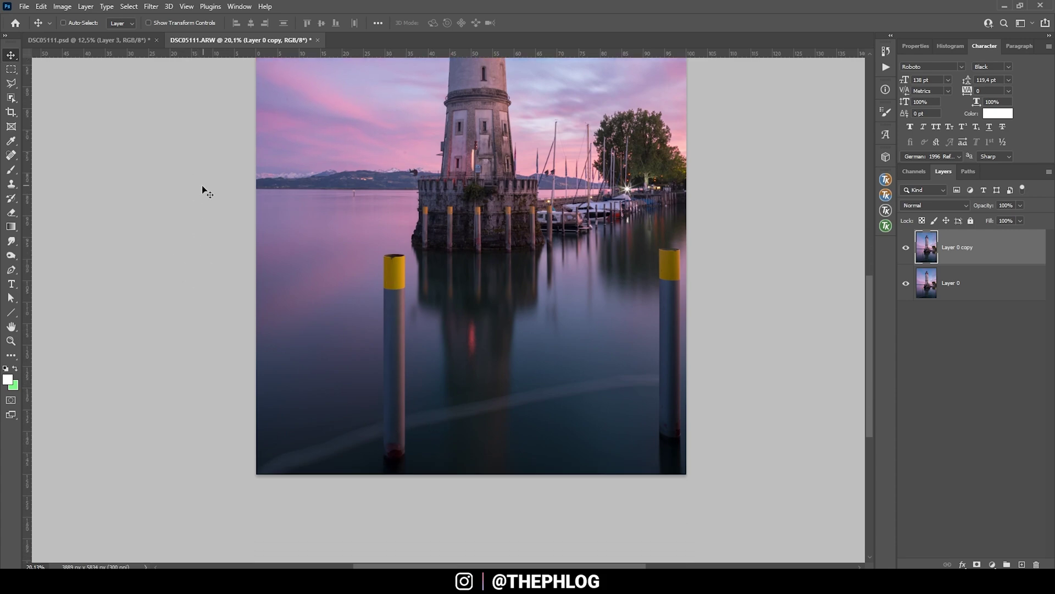
Remove the left yellow-topped pole using a Polygonal Lasso selection and Content-Aware Fill
{"action": "left_click", "coordinate": [11, 97]}
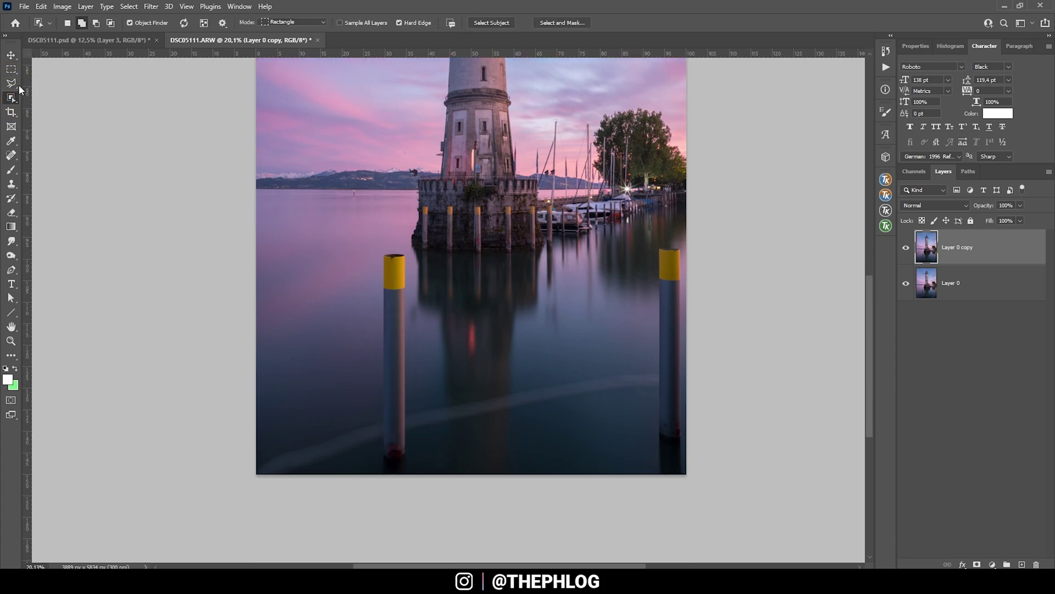
{"action": "left_click", "coordinate": [12, 84]}
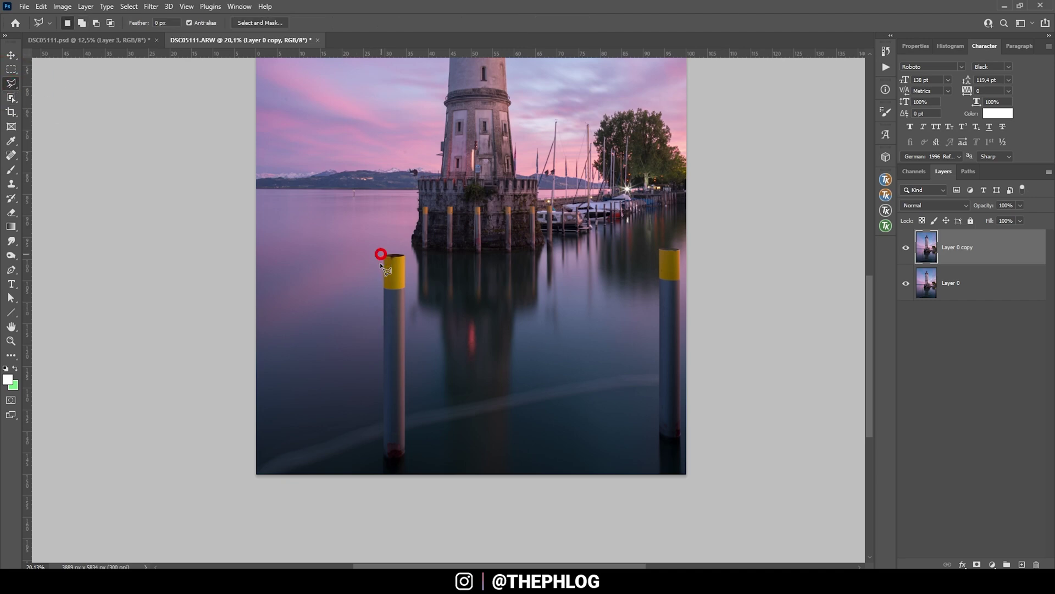
{"action": "left_click", "coordinate": [380, 476]}
{"action": "left_click", "coordinate": [407, 475]}
{"action": "left_click", "coordinate": [407, 254]}
{"action": "left_click", "coordinate": [383, 255]}
{"action": "key", "text": "shift+BackSpace"}
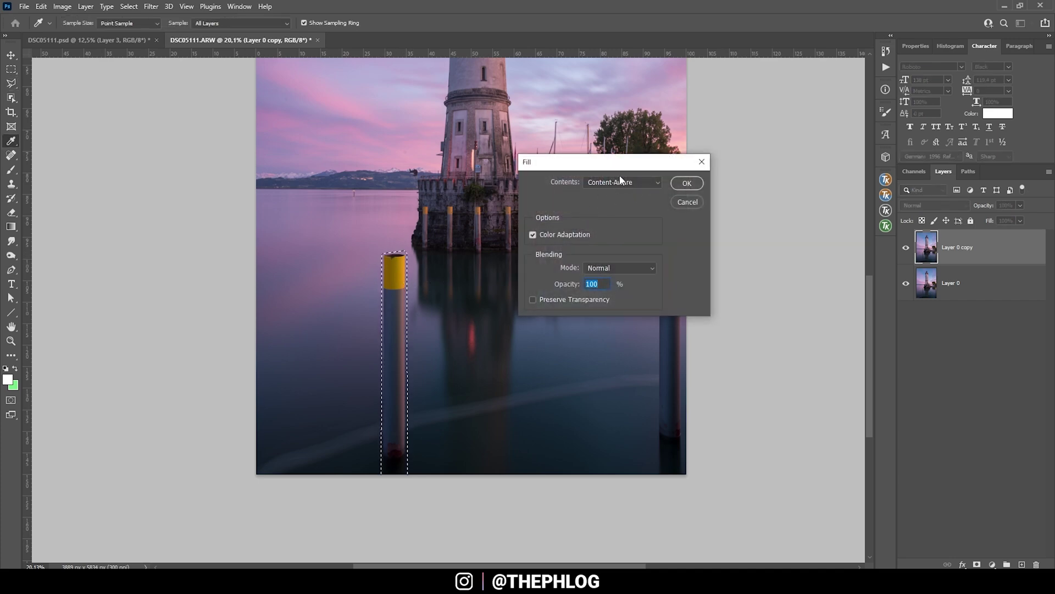
{"action": "left_click", "coordinate": [687, 183]}
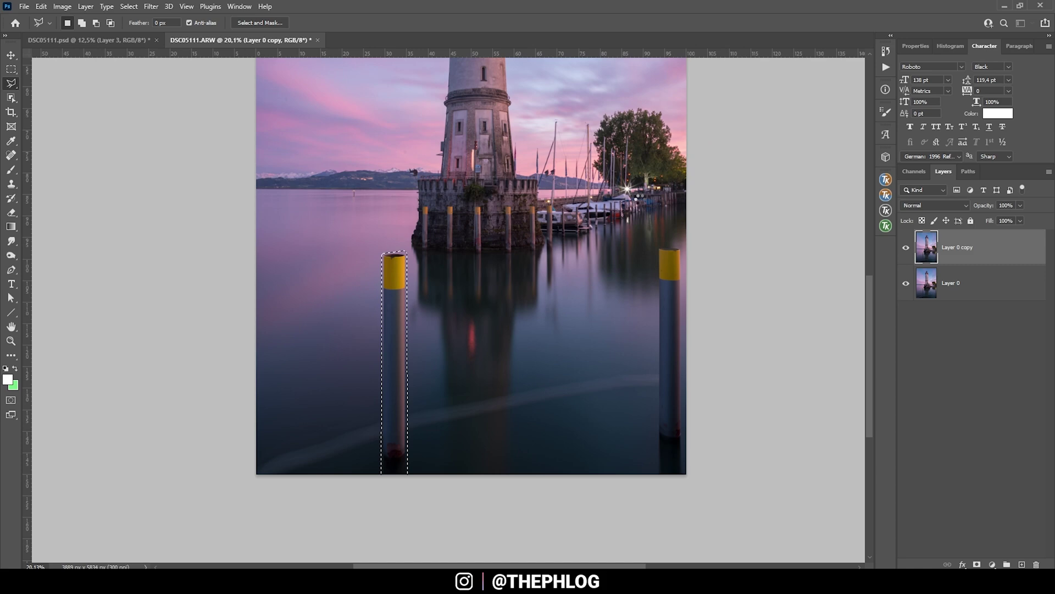
{"action": "key", "text": "ctrl+d"}
Remove the right yellow-topped pole the same way with Content-Aware Fill
{"action": "left_click", "coordinate": [654, 249]}
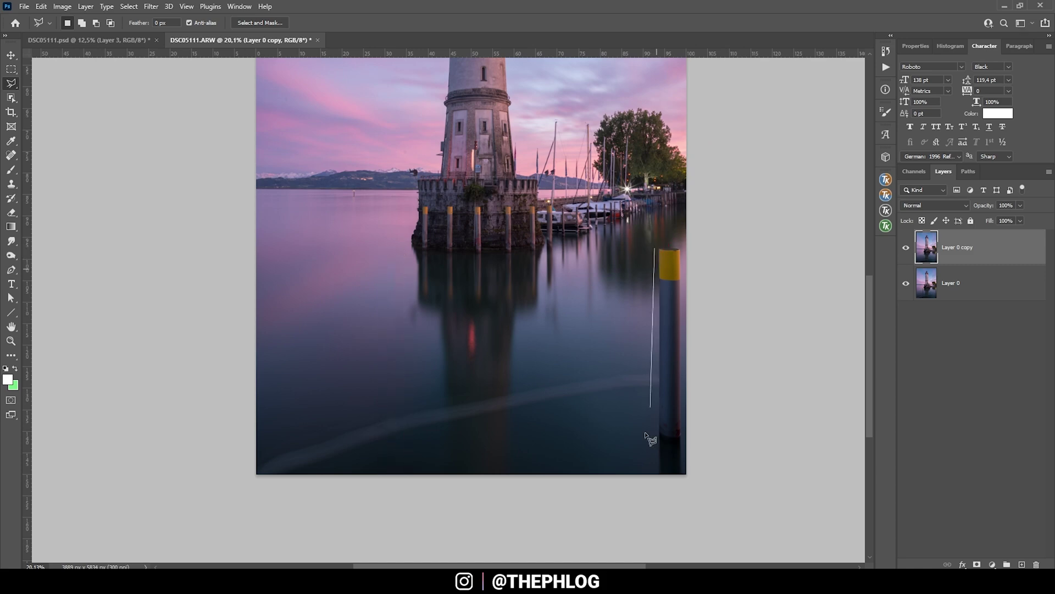
{"action": "left_click", "coordinate": [658, 480]}
{"action": "left_click", "coordinate": [687, 477]}
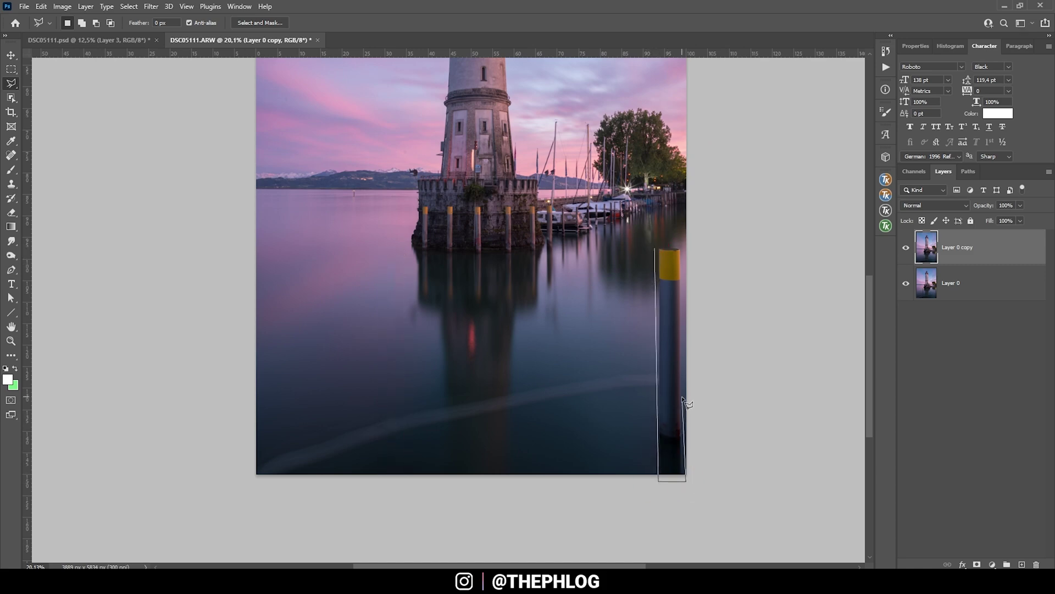
{"action": "left_click", "coordinate": [682, 249]}
{"action": "left_click", "coordinate": [655, 249]}
{"action": "key", "text": "shift+F5"}
{"action": "key", "text": "Return"}
{"action": "key", "text": "ctrl+d"}
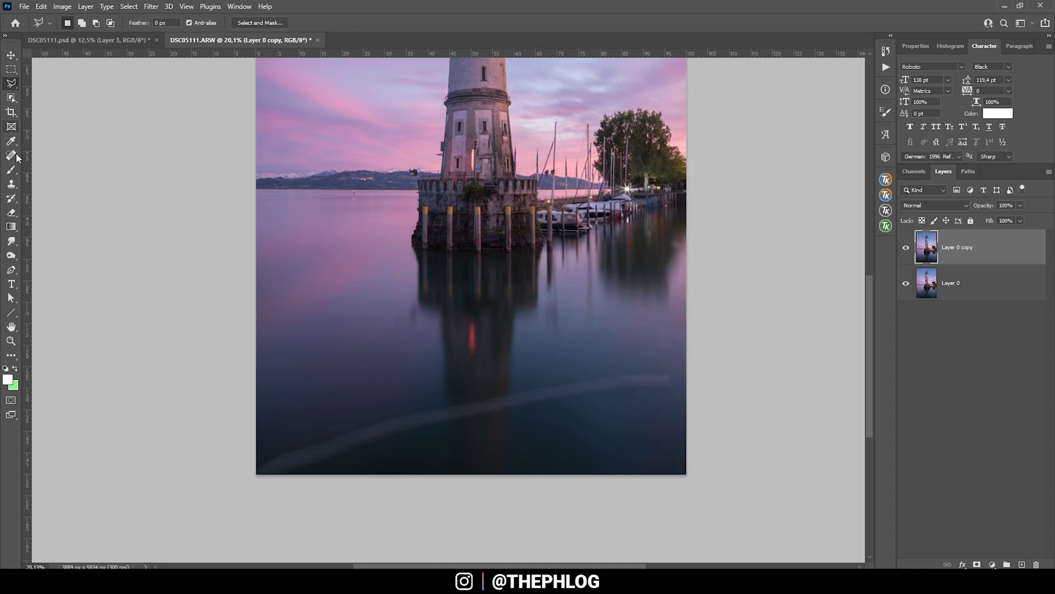
Clone clean water over the pole remnant with a 447 px Clone Stamp
{"action": "left_click", "coordinate": [11, 184]}
{"action": "left_click_drag", "start_coordinate": [666, 293], "coordinate": [669, 293]}
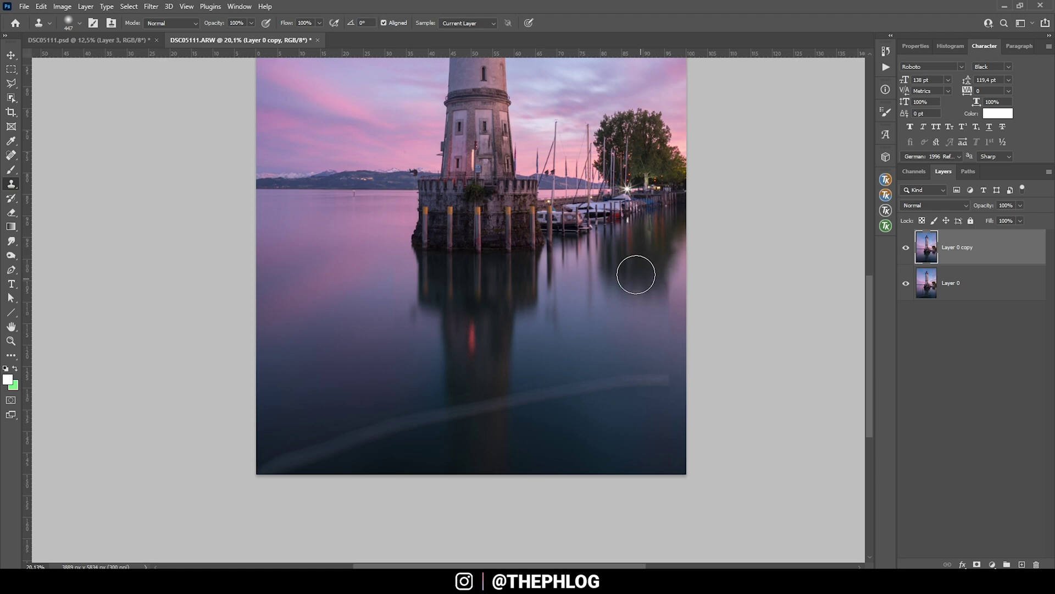
{"action": "left_click", "coordinate": [640, 277], "text": "alt"}
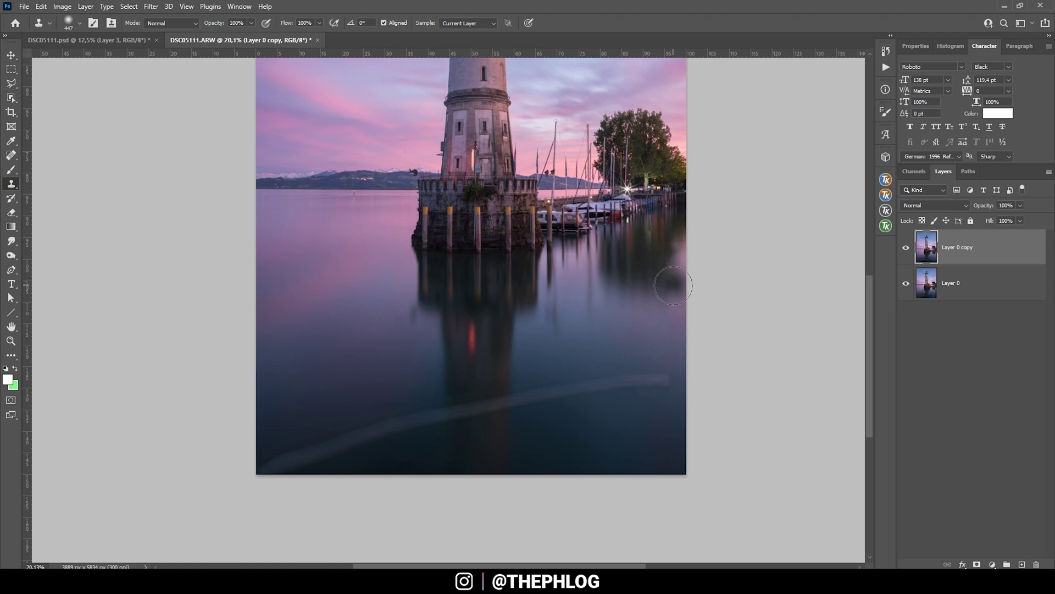
{"action": "left_click", "coordinate": [675, 278]}
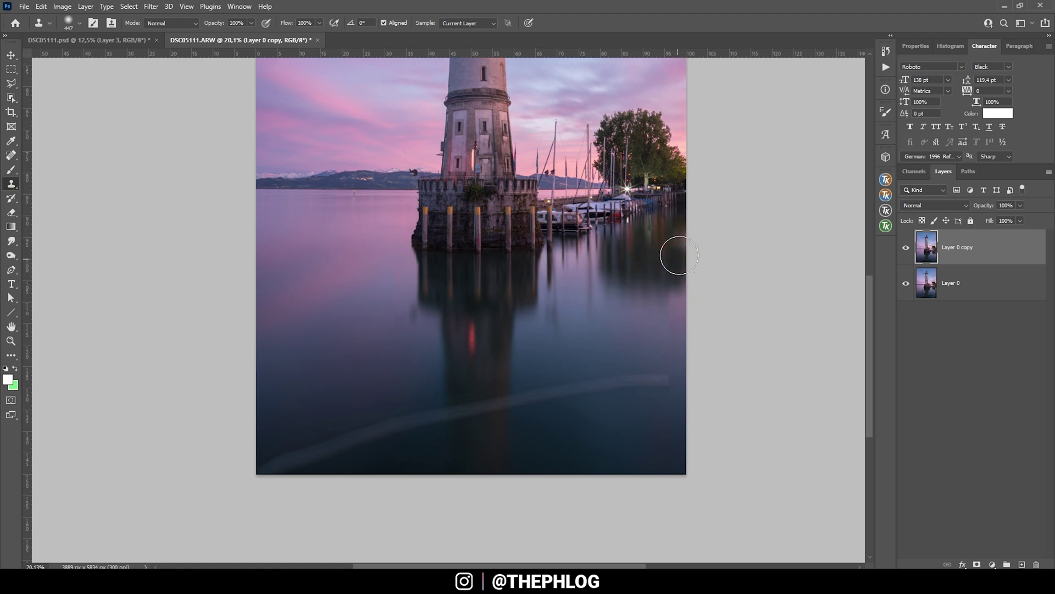
{"action": "left_click", "coordinate": [11, 156]}
Spot-heal the pale water streak at 497 px, then lasso it and Content-Aware Fill it
{"action": "right_click", "coordinate": [429, 420], "text": "alt"}
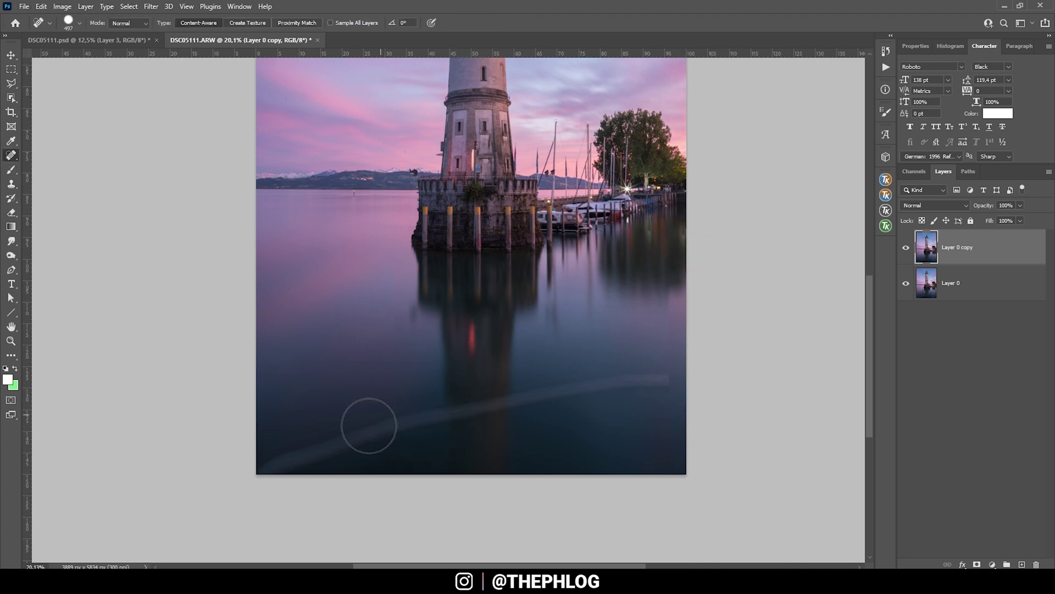
{"action": "mouse_move", "coordinate": [276, 471]}
{"action": "left_mouse_down"}
{"action": "mouse_move", "coordinate": [295, 452]}
{"action": "mouse_move", "coordinate": [488, 403]}
{"action": "mouse_move", "coordinate": [670, 382]}
{"action": "left_mouse_up"}
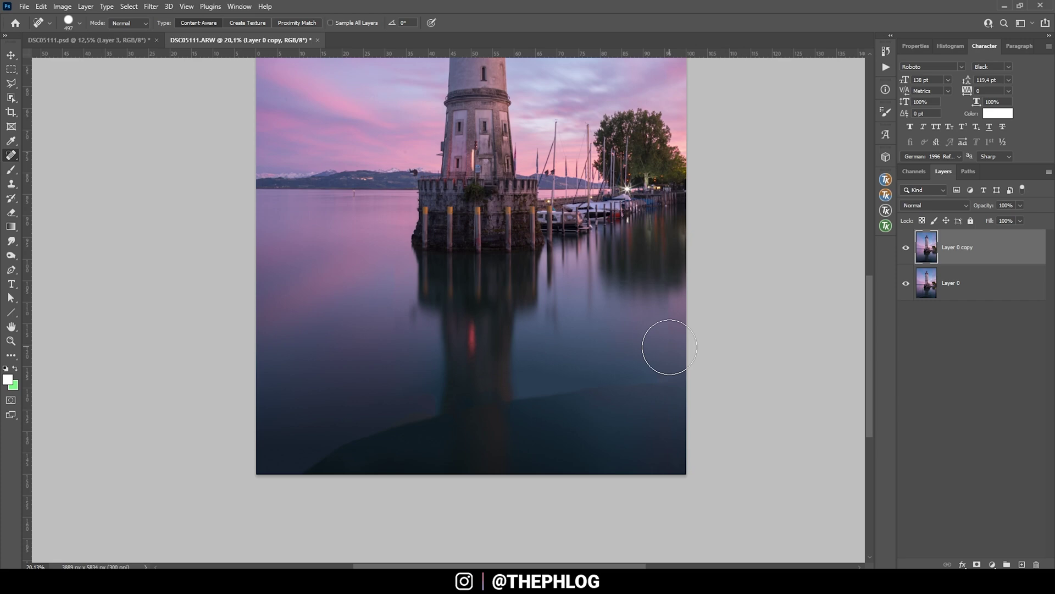
{"action": "key", "text": "l"}
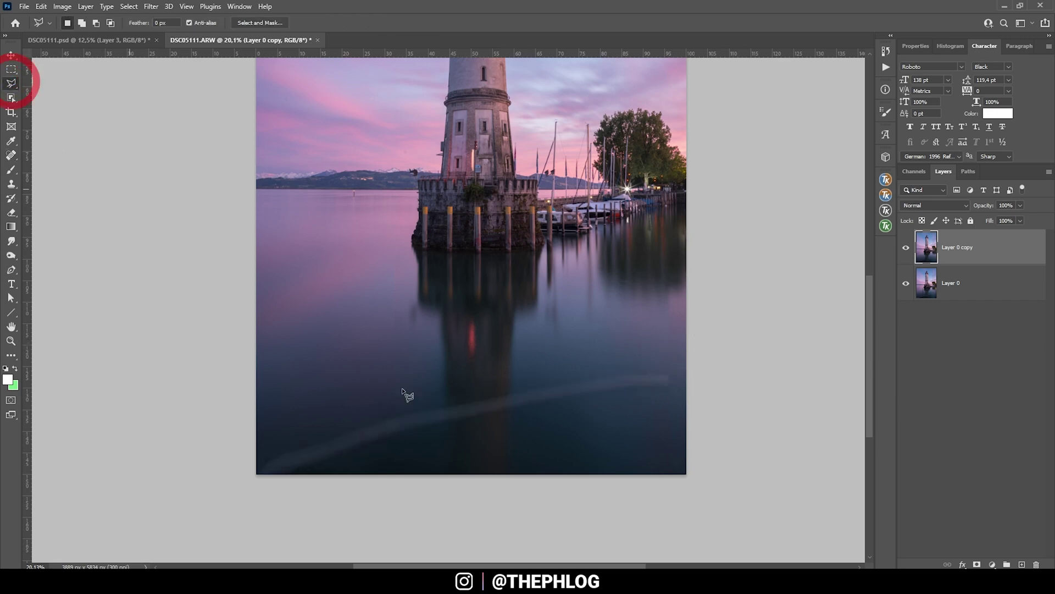
{"action": "left_click", "coordinate": [298, 478]}
{"action": "left_click", "coordinate": [389, 444]}
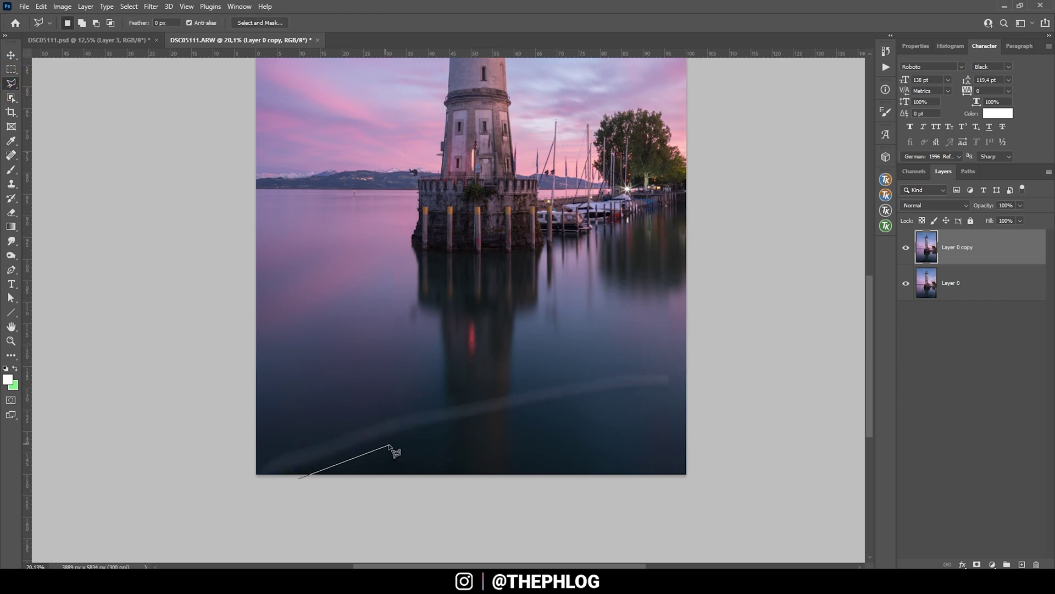
{"action": "left_click", "coordinate": [451, 426]}
{"action": "left_click", "coordinate": [521, 411]}
{"action": "left_click", "coordinate": [580, 402]}
{"action": "left_click", "coordinate": [677, 370]}
{"action": "left_click", "coordinate": [652, 366]}
{"action": "left_click", "coordinate": [539, 379]}
{"action": "left_click", "coordinate": [439, 394]}
{"action": "left_click", "coordinate": [379, 408]}
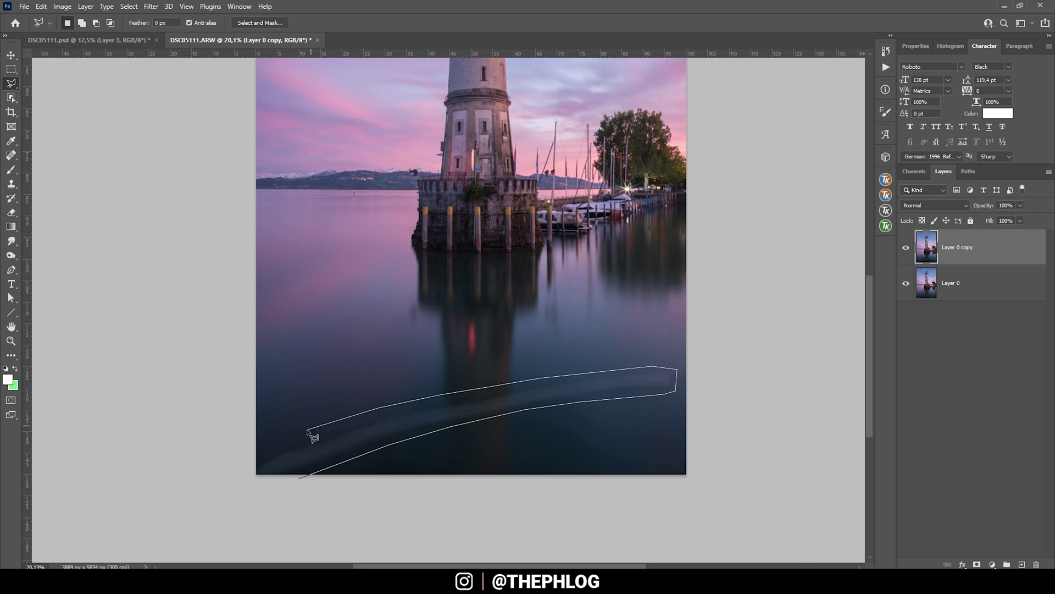
{"action": "left_click", "coordinate": [243, 484]}
{"action": "left_click", "coordinate": [299, 479]}
{"action": "key", "text": "shift+F5"}
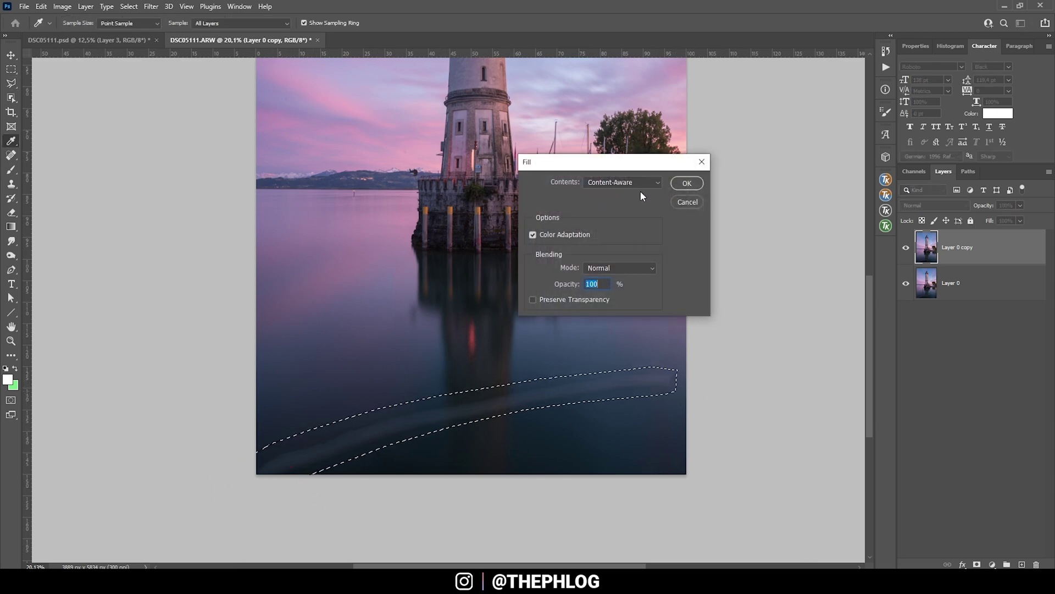
{"action": "left_click", "coordinate": [683, 183]}
{"action": "key", "text": "ctrl+d"}
Clone-stamp leftover marks in the water at 40% opacity with a 373 px brush
{"action": "scroll", "coordinate": [514, 424], "scroll_direction": "up", "scroll_amount": 2}
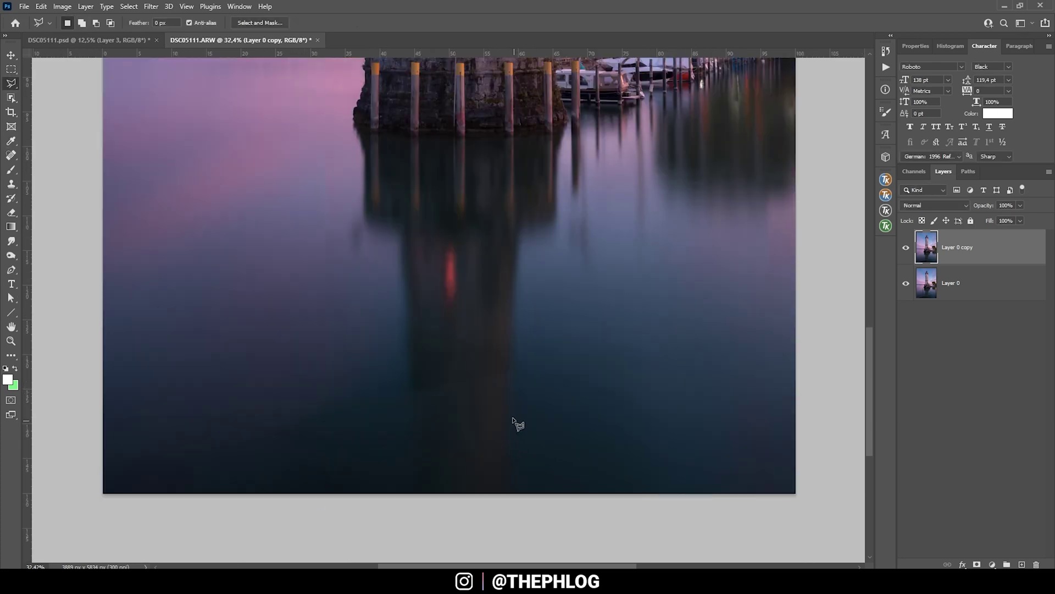
{"action": "left_click", "coordinate": [11, 184]}
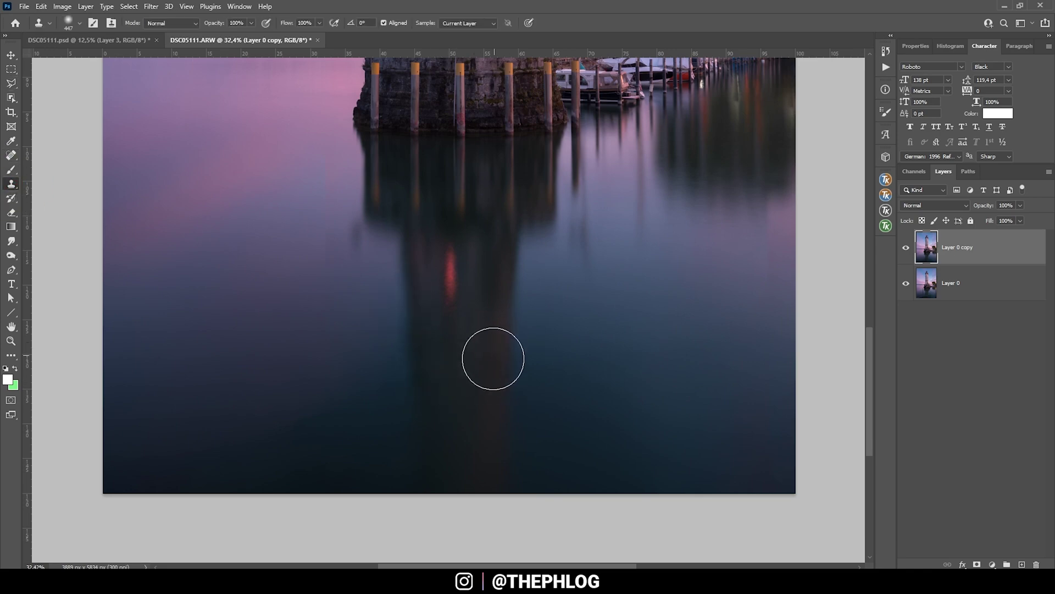
{"action": "scroll", "coordinate": [608, 381], "scroll_direction": "down", "scroll_amount": 3}
{"action": "scroll", "coordinate": [546, 410], "scroll_direction": "up", "scroll_amount": 2}
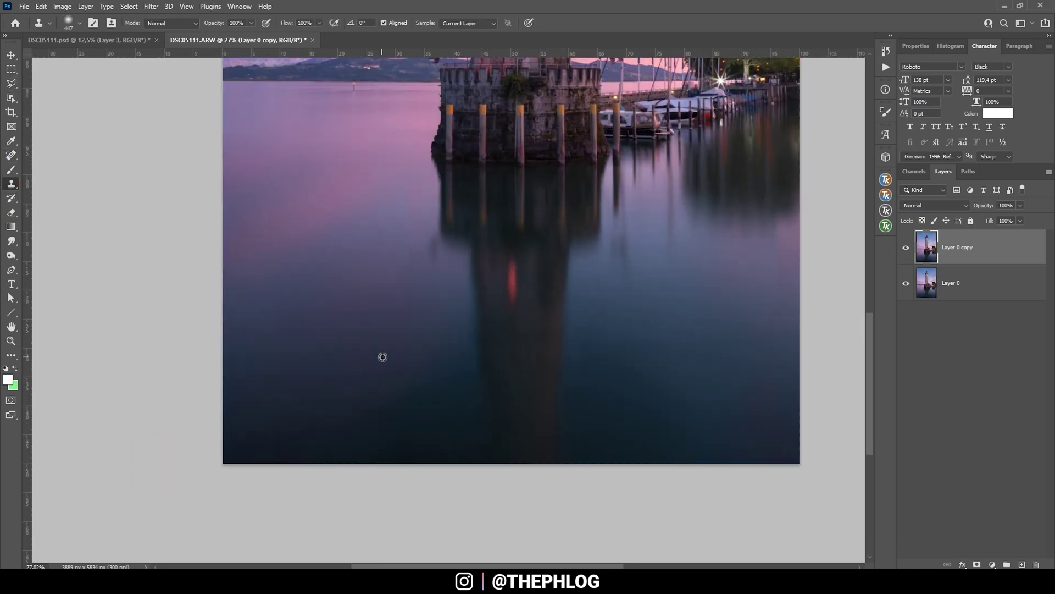
{"action": "left_click", "coordinate": [382, 361], "text": "alt"}
{"action": "left_click_drag", "start_coordinate": [375, 376], "coordinate": [365, 372]}
{"action": "key", "text": "4"}
{"action": "left_click", "coordinate": [426, 379]}
{"action": "scroll", "coordinate": [632, 319], "scroll_direction": "down", "scroll_amount": 2}
{"action": "scroll", "coordinate": [654, 314], "scroll_direction": "up", "scroll_amount": 1}
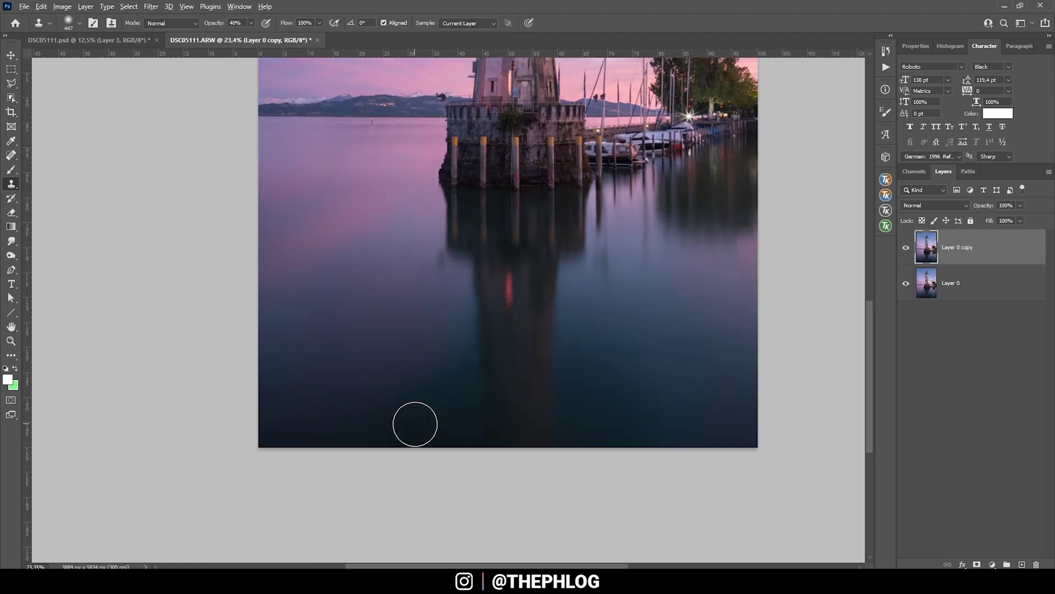
{"action": "left_click", "coordinate": [375, 416]}
{"action": "left_click_drag", "start_coordinate": [389, 432], "coordinate": [401, 424]}
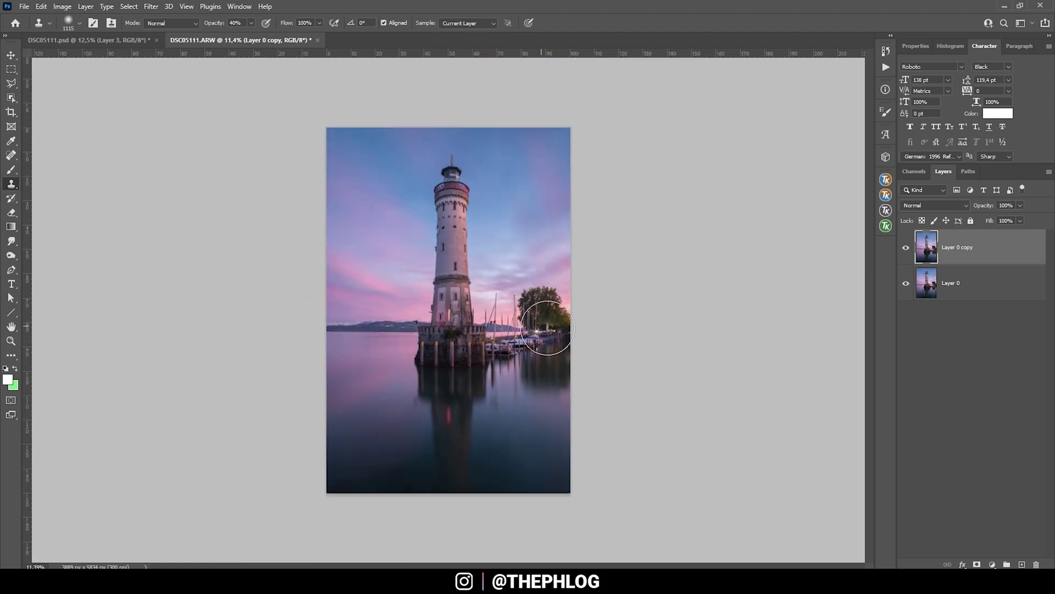
{"action": "scroll", "coordinate": [682, 426], "scroll_direction": "down", "scroll_amount": 2}
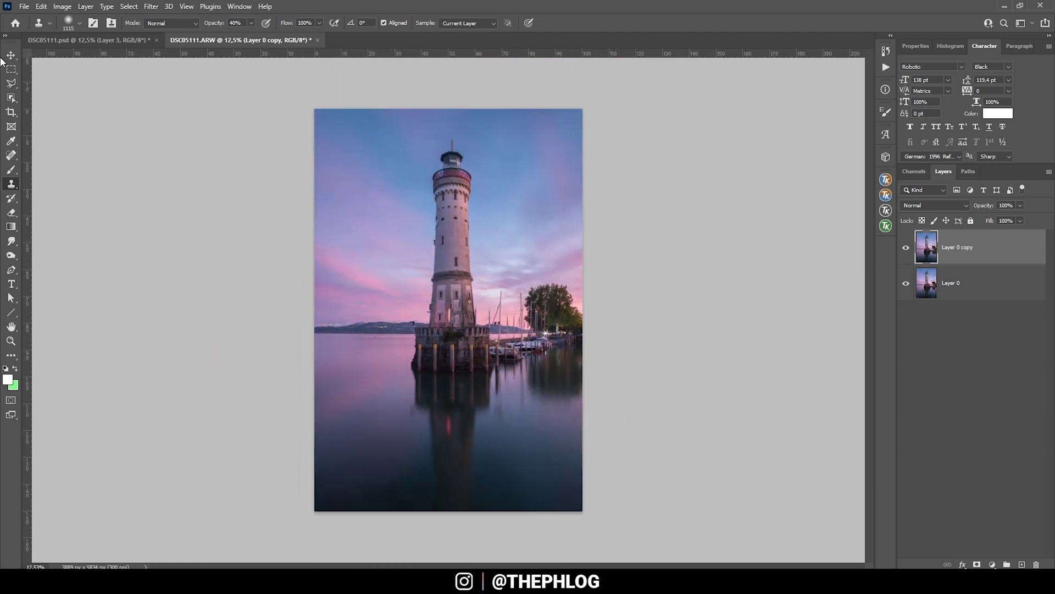
{"action": "left_click", "coordinate": [11, 156]}
Shrink the healing brush to 30 px and heal away the small post in the lake
{"action": "scroll", "coordinate": [453, 405], "scroll_direction": "up", "scroll_amount": 10}
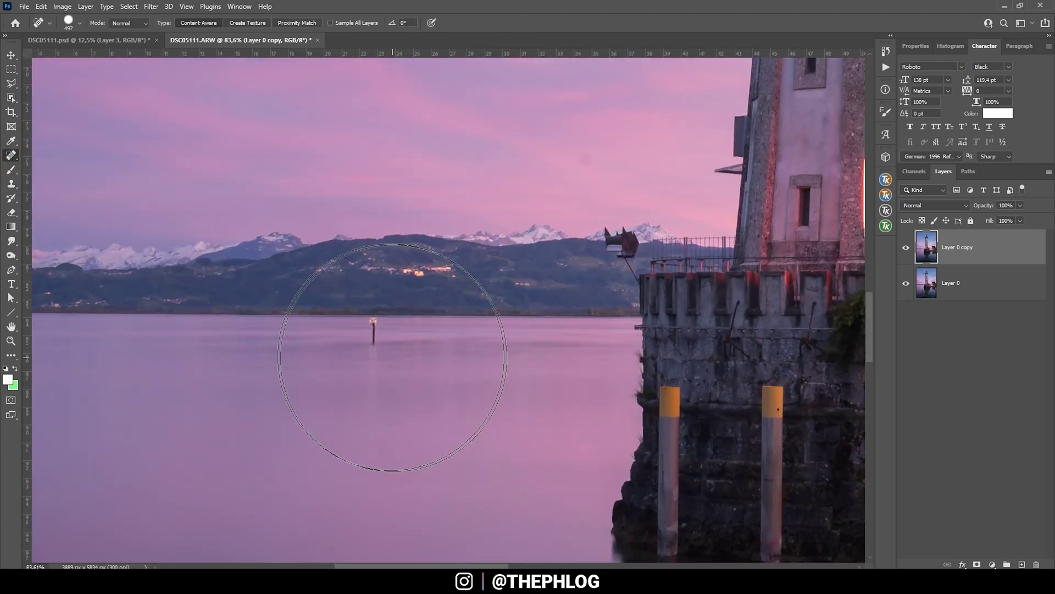
{"action": "left_click_drag", "start_coordinate": [365, 341], "coordinate": [259, 309]}
{"action": "scroll", "coordinate": [375, 329], "scroll_direction": "up", "scroll_amount": 2}
{"action": "scroll", "coordinate": [374, 328], "scroll_direction": "up", "scroll_amount": 2}
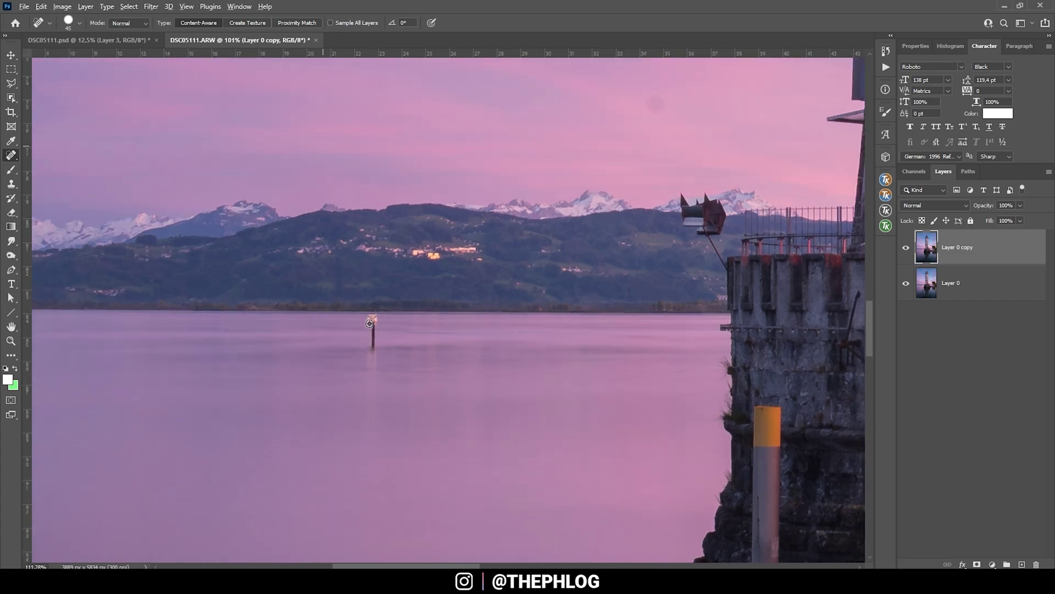
{"action": "left_click_drag", "start_coordinate": [380, 324], "coordinate": [373, 357]}
{"action": "left_click", "coordinate": [374, 323]}
Heal away the flags and flag post beside the lighthouse and another fence object
{"action": "scroll", "coordinate": [696, 372], "scroll_direction": "down", "scroll_amount": 7}
{"action": "scroll", "coordinate": [695, 372], "scroll_direction": "up", "scroll_amount": 3}
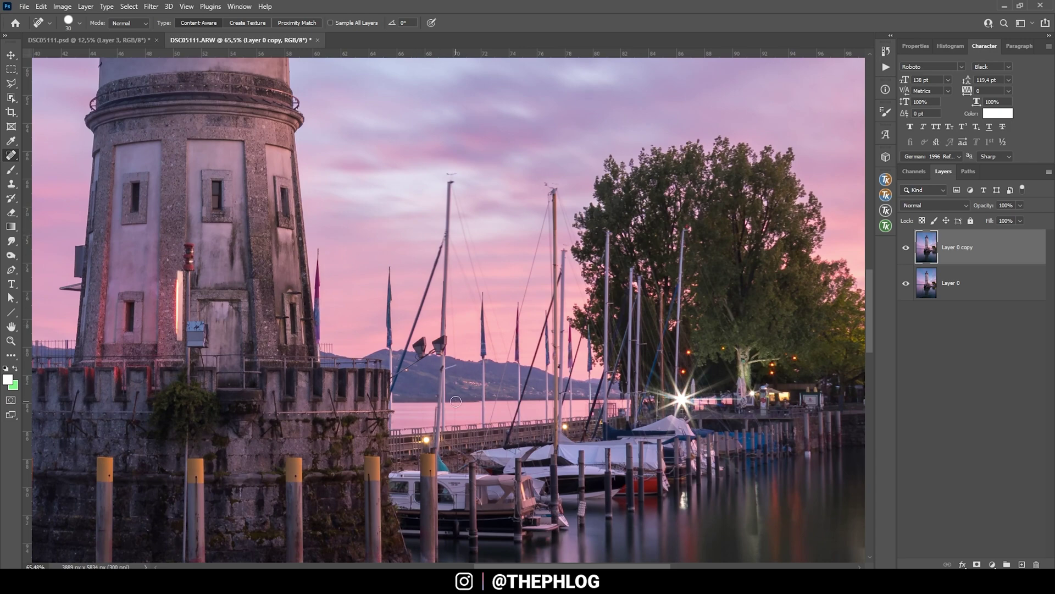
{"action": "scroll", "coordinate": [347, 225], "scroll_direction": "up", "scroll_amount": 3}
{"action": "left_click_drag", "start_coordinate": [537, 226], "coordinate": [537, 512]}
{"action": "left_click_drag", "start_coordinate": [255, 283], "coordinate": [255, 387]}
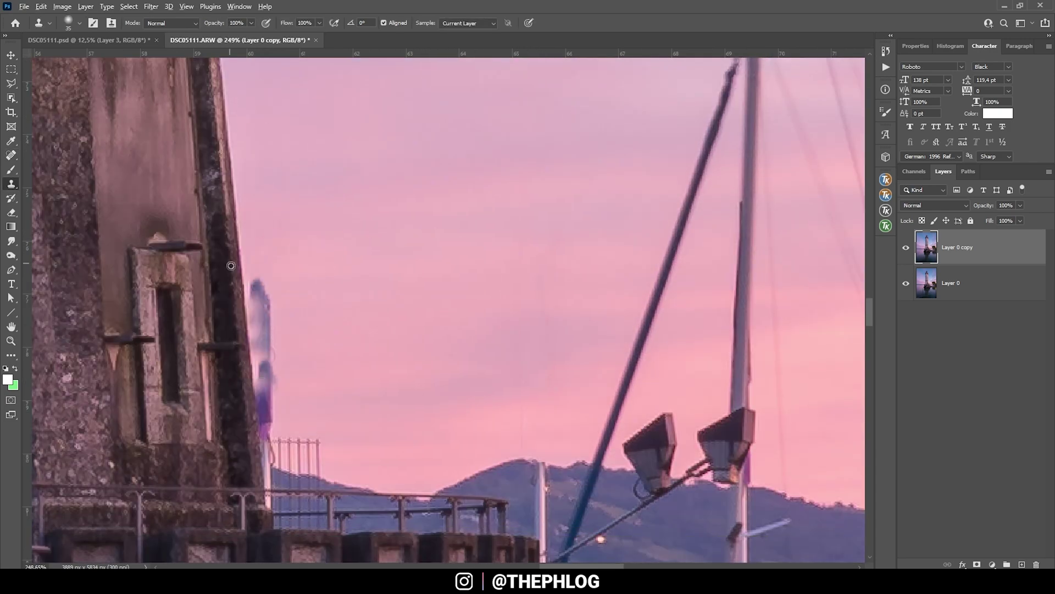
{"action": "key", "text": "bracketleft"}
{"action": "key", "text": "bracketleft"}
{"action": "scroll", "coordinate": [264, 286], "scroll_direction": "up", "scroll_amount": 2}
{"action": "left_click_drag", "start_coordinate": [269, 262], "coordinate": [278, 429]}
{"action": "scroll", "coordinate": [278, 429], "scroll_direction": "down", "scroll_amount": 1}
{"action": "mouse_move", "coordinate": [223, 352]}
{"action": "left_mouse_down"}
{"action": "mouse_move", "coordinate": [377, 460]}
{"action": "mouse_move", "coordinate": [377, 405]}
{"action": "left_mouse_up"}
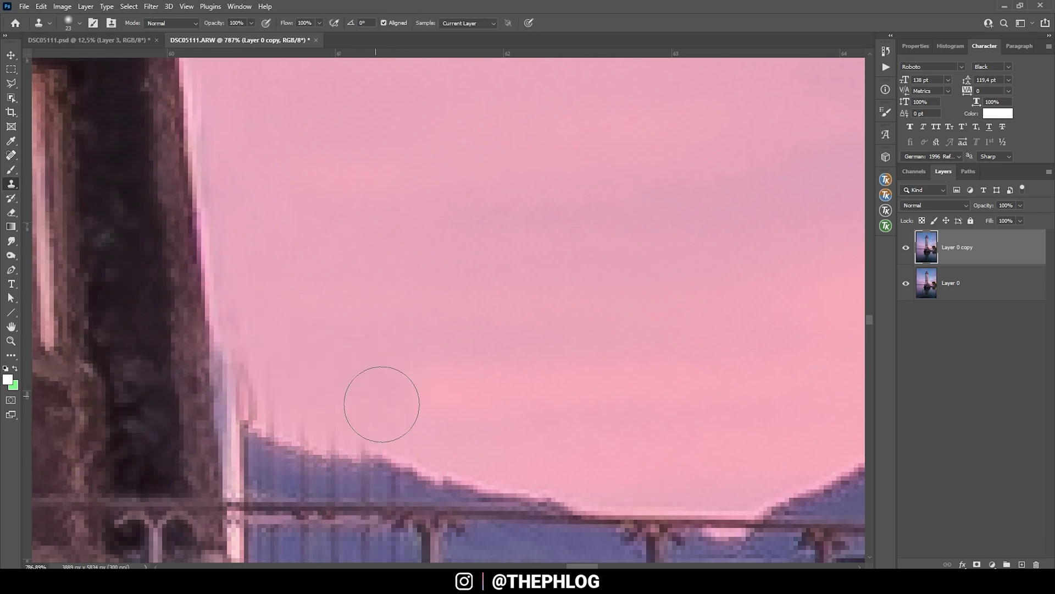
{"action": "scroll", "coordinate": [377, 405], "scroll_direction": "down", "scroll_amount": 3}
Outline and paint out the stray mast and the thin mast beside the fence
{"action": "key", "text": "l"}
{"action": "left_click_drag", "start_coordinate": [278, 560], "coordinate": [381, 139]}
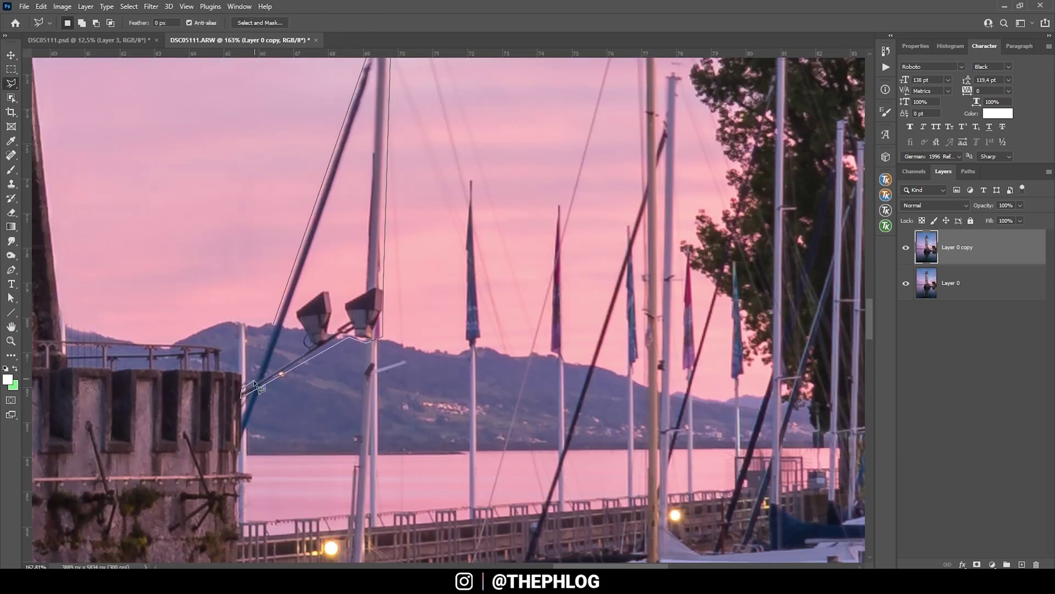
{"action": "key", "text": "s"}
{"action": "scroll", "coordinate": [341, 311], "scroll_direction": "up", "scroll_amount": 2}
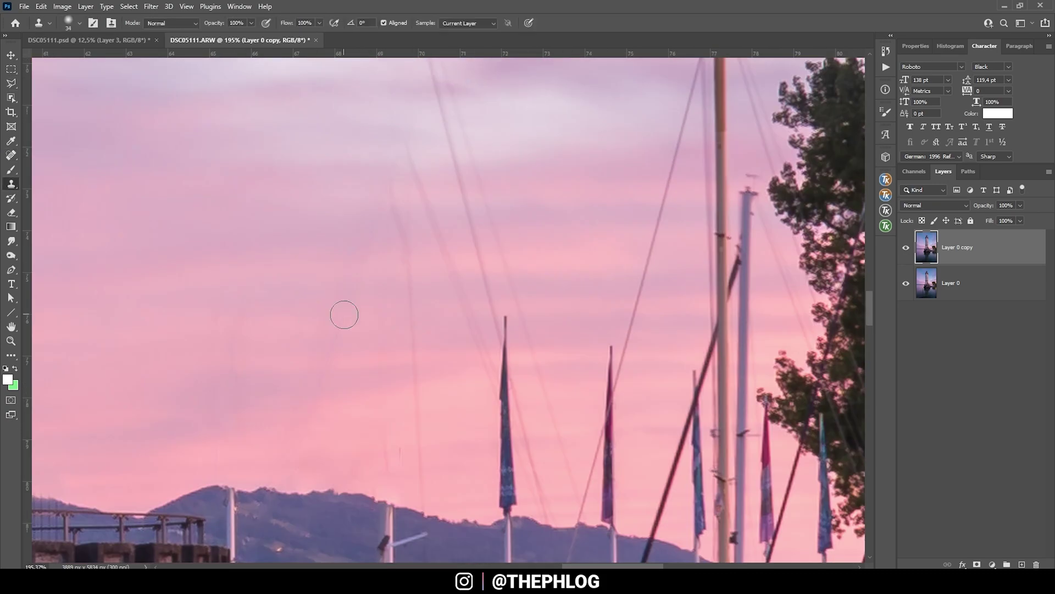
{"action": "scroll", "coordinate": [426, 413], "scroll_direction": "down", "scroll_amount": 2}
{"action": "left_click_drag", "start_coordinate": [370, 106], "coordinate": [428, 330]}
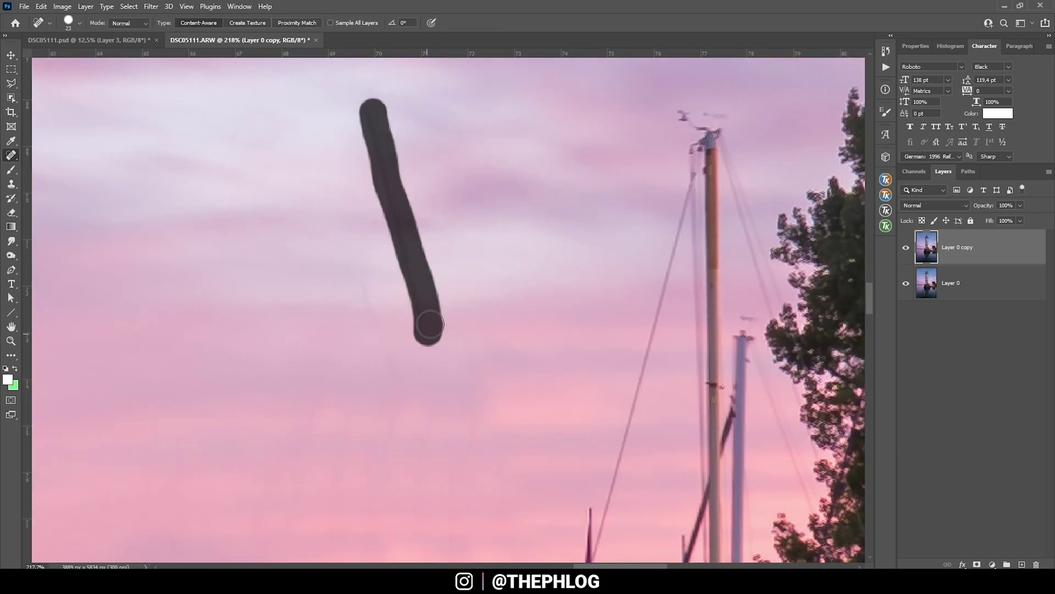
{"action": "scroll", "coordinate": [332, 272], "scroll_direction": "down", "scroll_amount": 2}
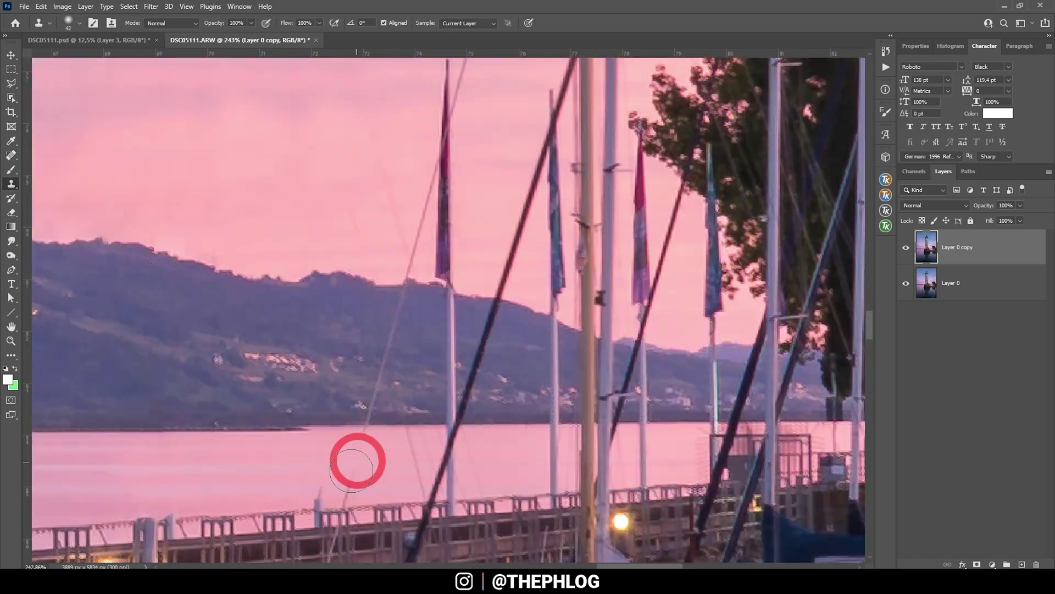
{"action": "scroll", "coordinate": [510, 447], "scroll_direction": "down", "scroll_amount": 2}
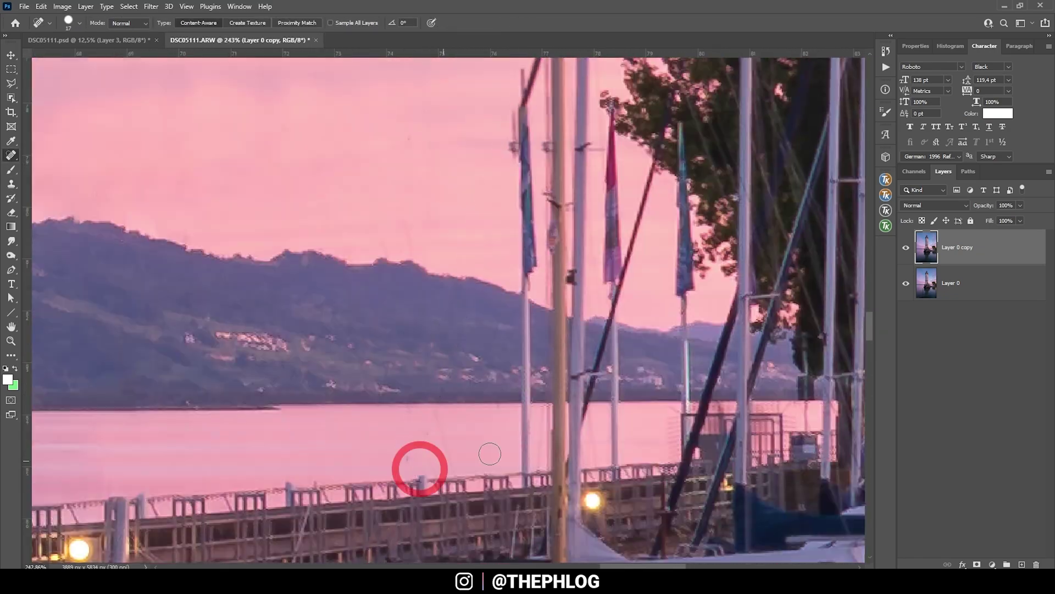
{"action": "left_click_drag", "start_coordinate": [527, 310], "coordinate": [545, 190]}
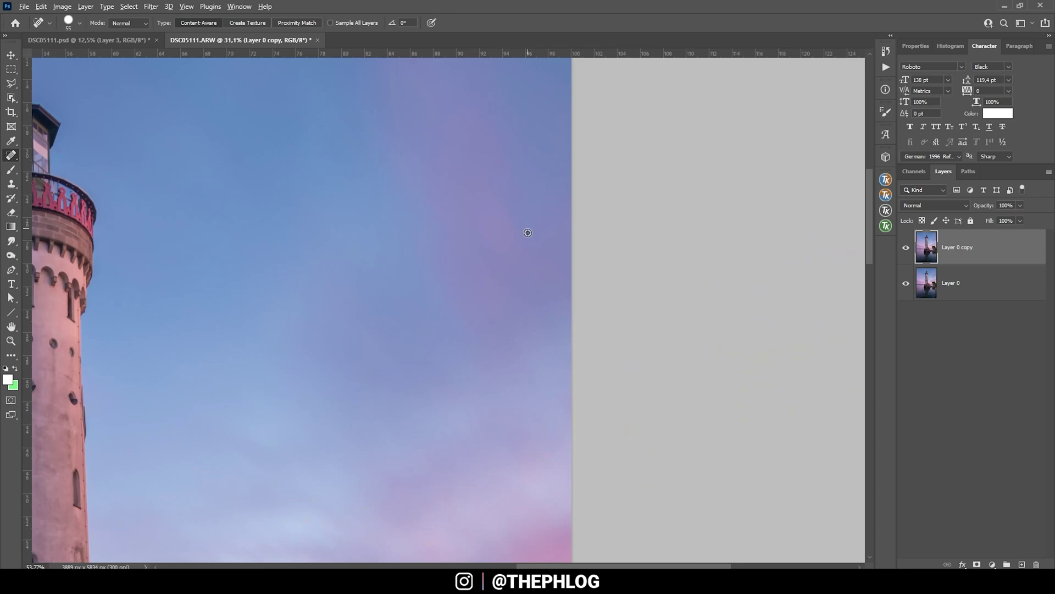
Compare the retouched copy against the original, then merge both photo layers into one
{"action": "key", "text": "ctrl+0"}
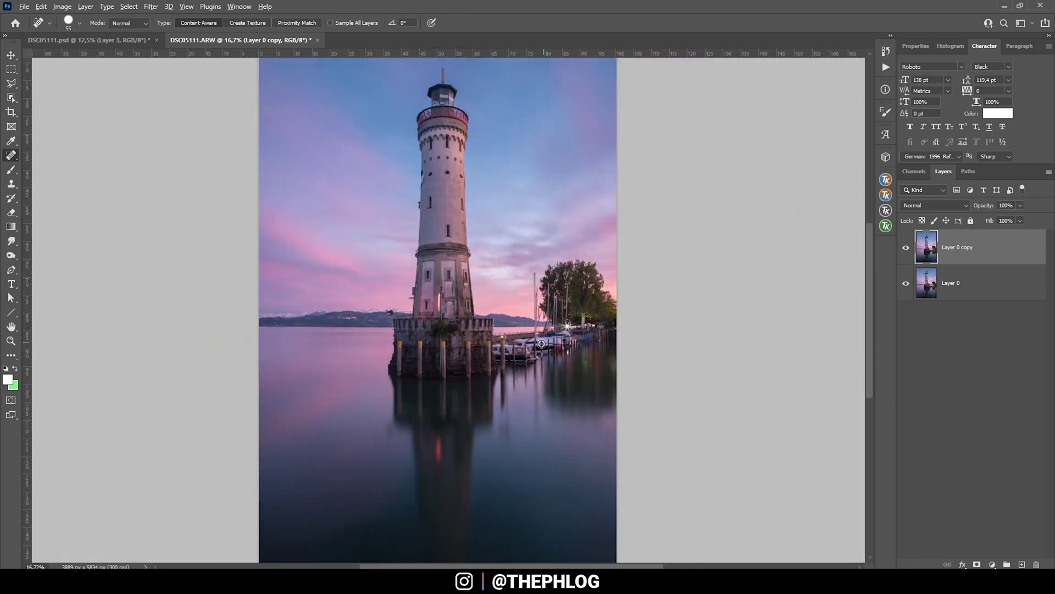
{"action": "left_click", "coordinate": [906, 250]}
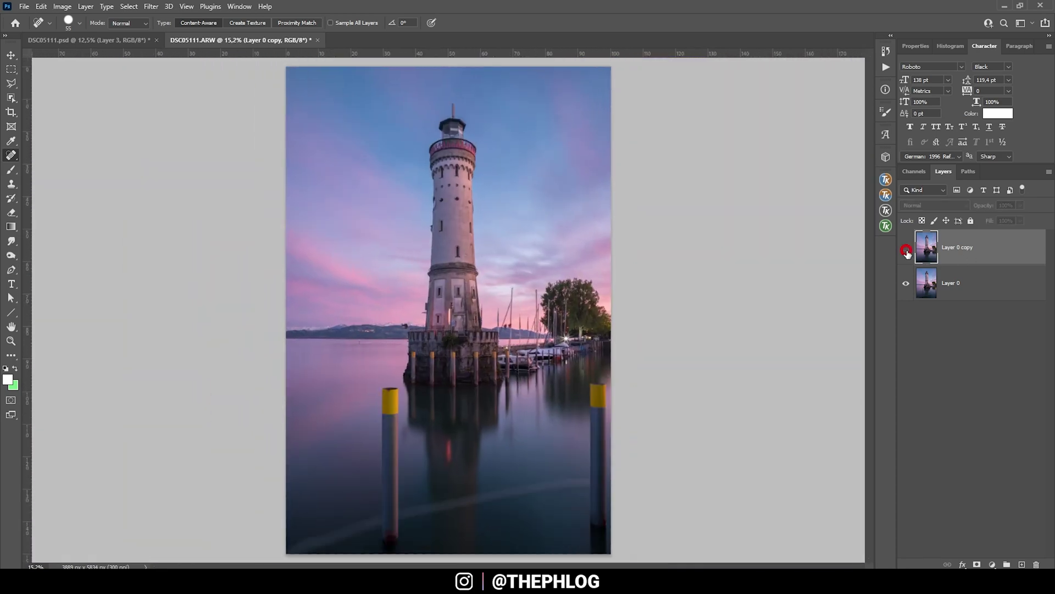
{"action": "left_click", "coordinate": [906, 251]}
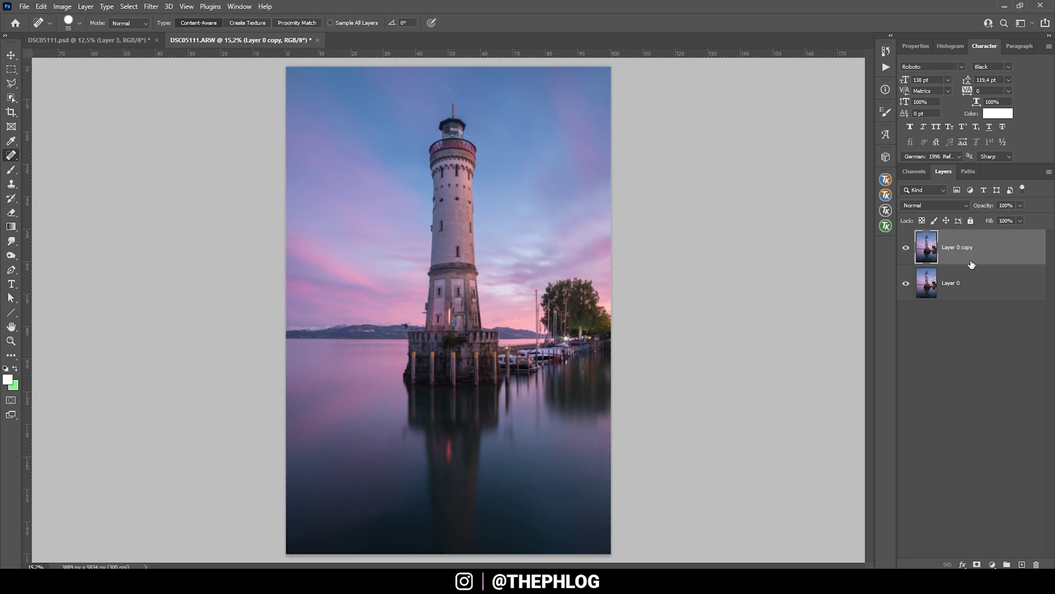
{"action": "left_click", "coordinate": [969, 282], "text": "shift"}
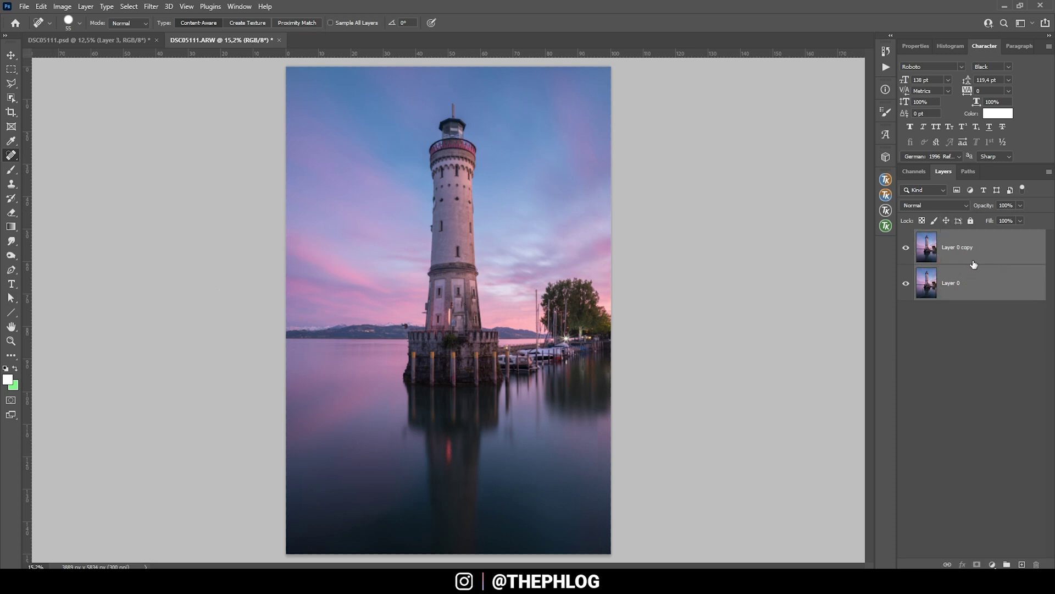
{"action": "key", "text": "ctrl+e"}
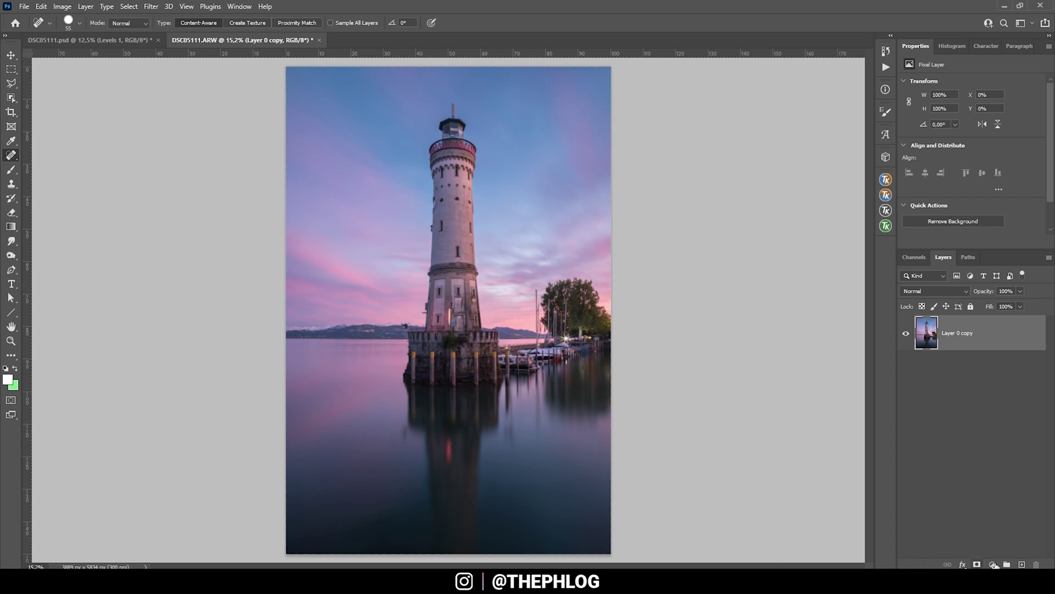
Add a Levels adjustment layer with the white input point set to 242
{"action": "left_click", "coordinate": [994, 565]}
{"action": "left_click", "coordinate": [982, 416]}
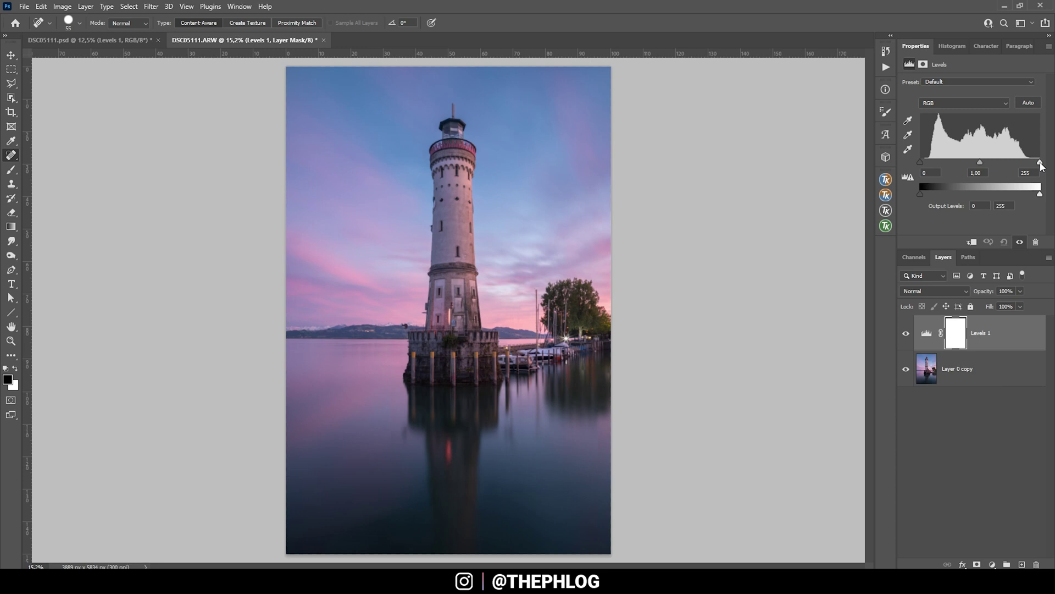
{"action": "left_click_drag", "start_coordinate": [1041, 163], "coordinate": [1037, 163]}
{"action": "left_click", "coordinate": [1034, 163]}
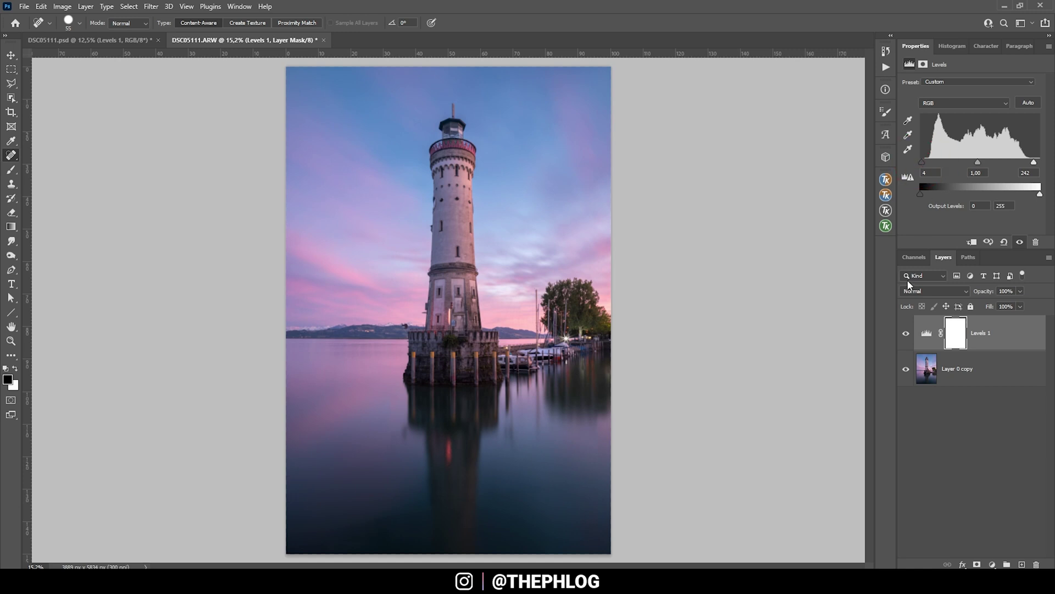
Compare the photo with and without Levels, then merge the adjustment into the photo layer
{"action": "left_click", "coordinate": [906, 333]}
{"action": "left_click", "coordinate": [907, 334]}
{"action": "left_click", "coordinate": [906, 334]}
{"action": "left_click", "coordinate": [906, 334]}
{"action": "left_click", "coordinate": [962, 370], "text": "shift"}
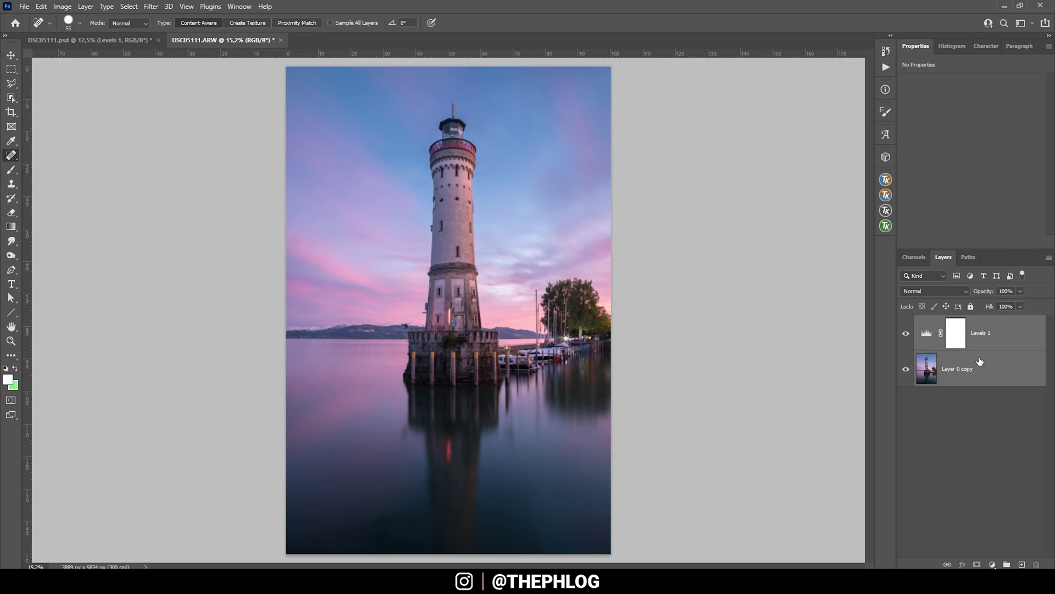
{"action": "key", "text": "ctrl+e"}
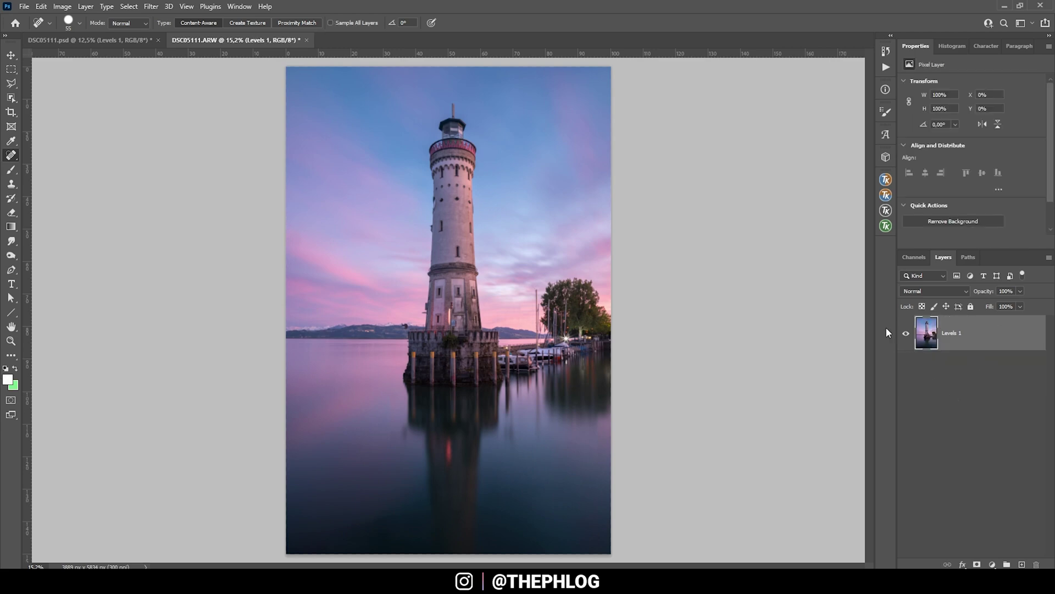
Launch Nik Color Efex Pro 4 from the Filter menu and choose the Polarisation filter
{"action": "left_click", "coordinate": [152, 6]}
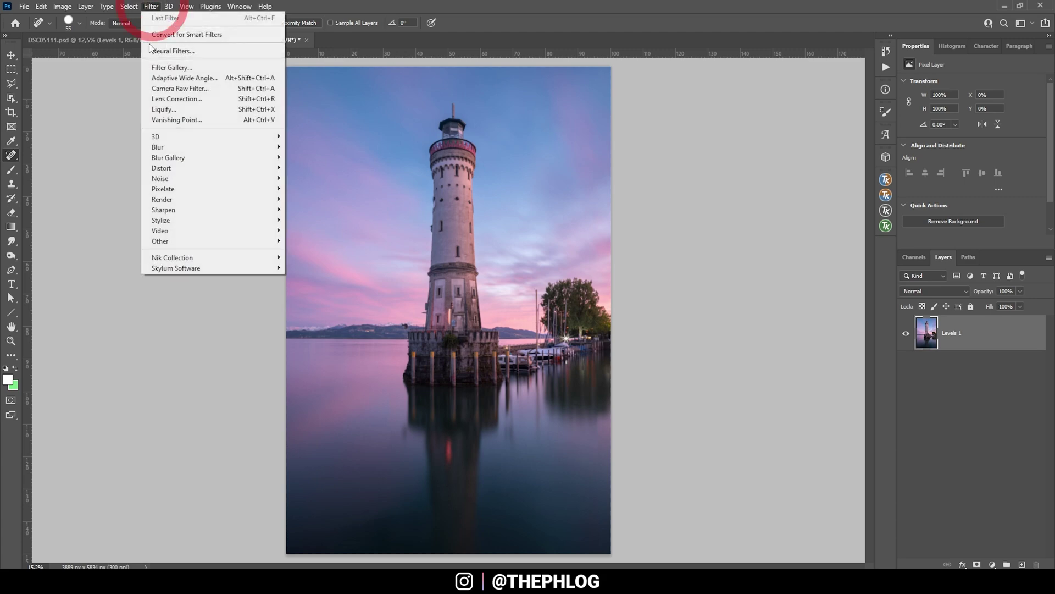
{"action": "mouse_move", "coordinate": [202, 257]}
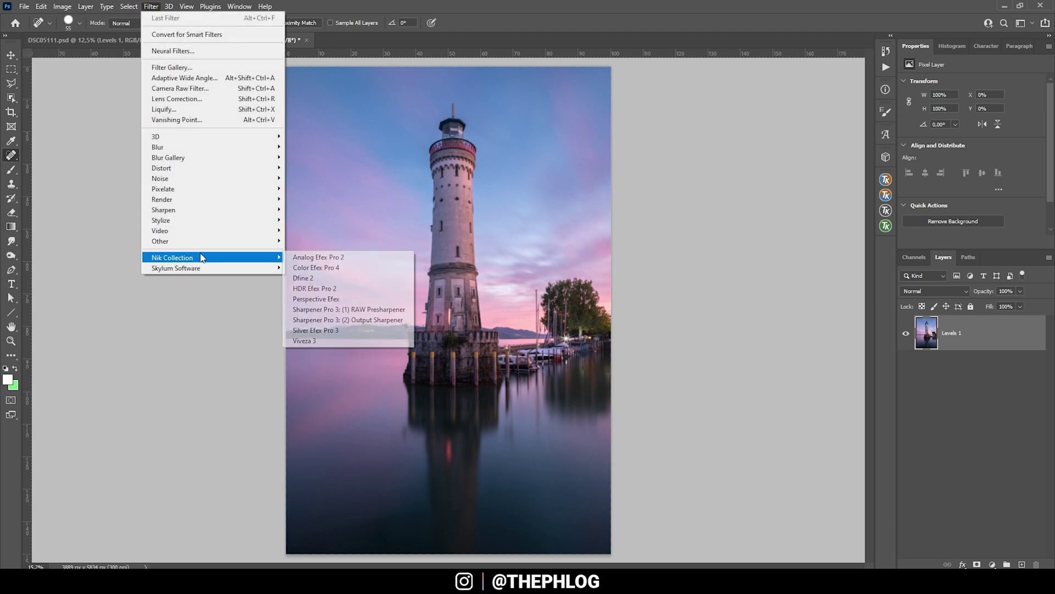
{"action": "left_click", "coordinate": [329, 268]}
{"action": "left_click_drag", "start_coordinate": [245, 159], "coordinate": [246, 358]}
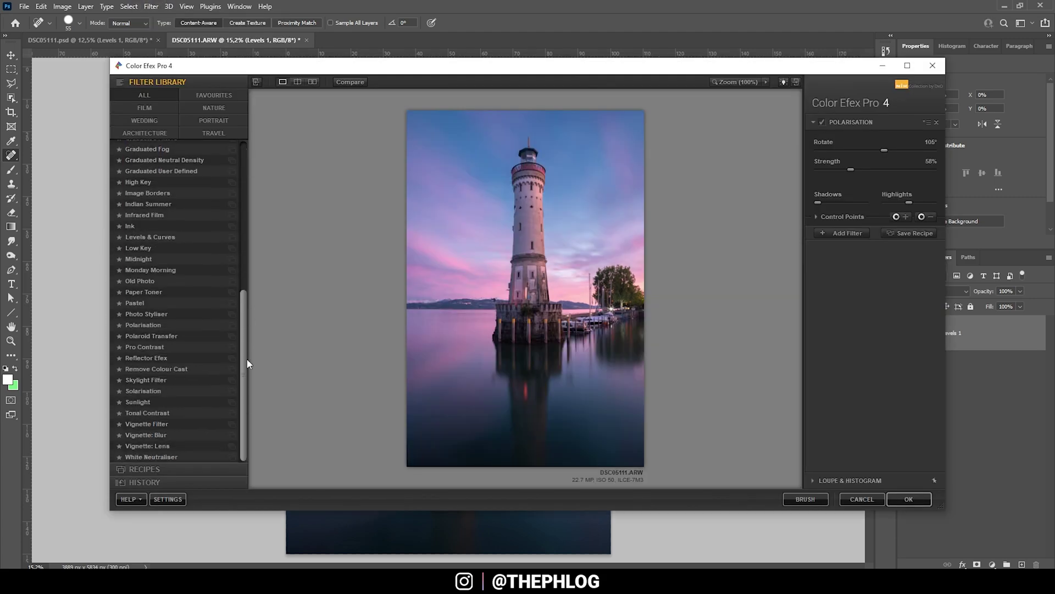
{"action": "left_click", "coordinate": [163, 324]}
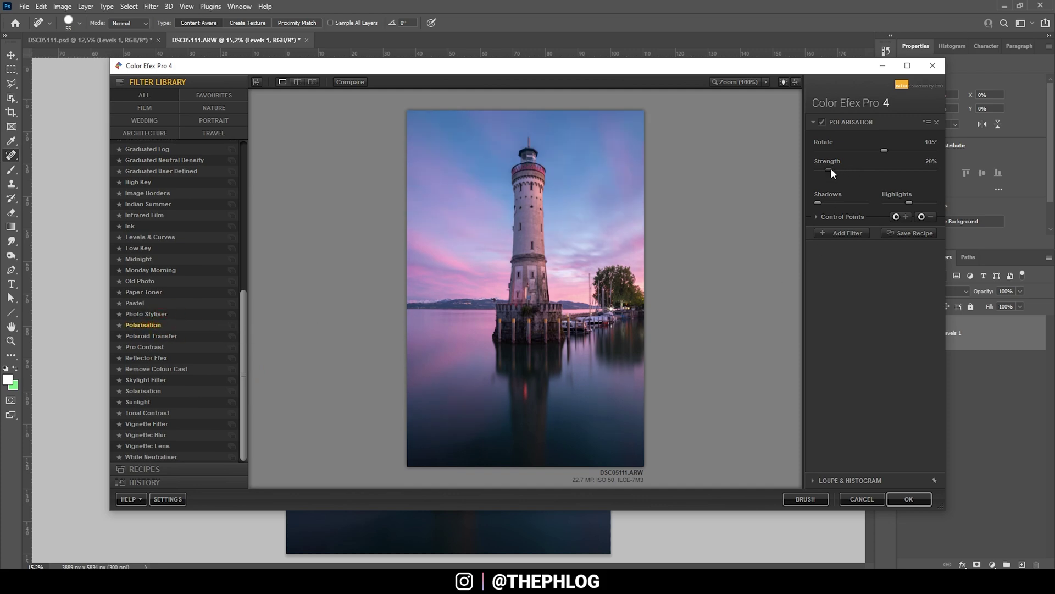
Try different Polarisation strengths and settle on about 45%
{"action": "left_click_drag", "start_coordinate": [831, 169], "coordinate": [860, 169]}
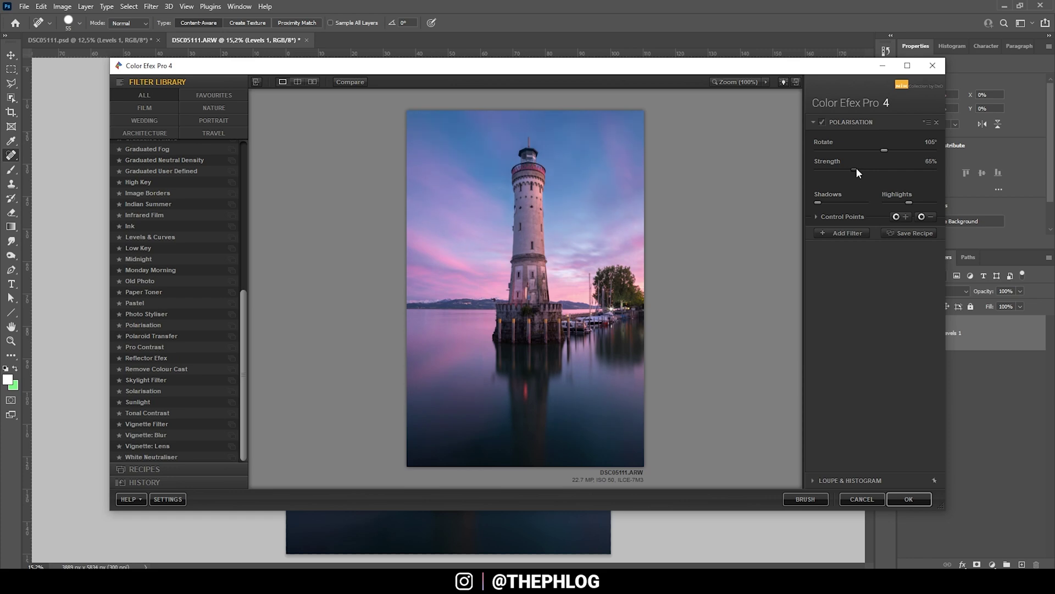
{"action": "mouse_move", "coordinate": [835, 169]}
{"action": "left_mouse_down"}
{"action": "mouse_move", "coordinate": [820, 168]}
{"action": "mouse_move", "coordinate": [870, 171]}
{"action": "mouse_move", "coordinate": [818, 165]}
{"action": "mouse_move", "coordinate": [850, 170]}
{"action": "left_mouse_up"}
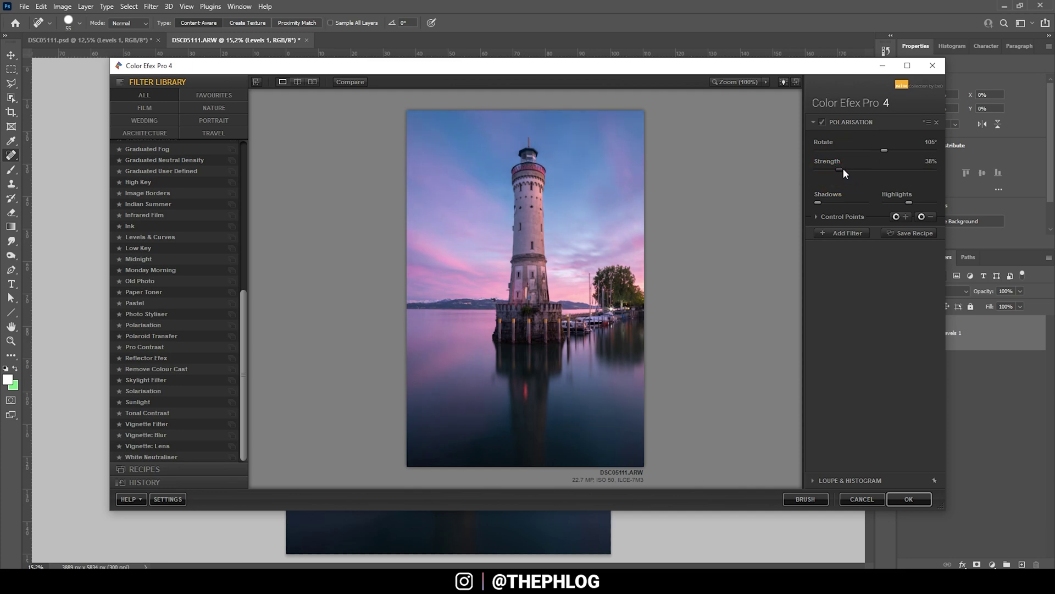
{"action": "left_click_drag", "start_coordinate": [844, 172], "coordinate": [836, 172]}
{"action": "left_click", "coordinate": [823, 122]}
{"action": "left_click", "coordinate": [823, 122]}
{"action": "left_click", "coordinate": [843, 171]}
Raise Polarisation strength to 49% and apply the filter back in Photoshop
{"action": "left_click", "coordinate": [845, 170]}
{"action": "left_click", "coordinate": [910, 500]}
{"action": "key", "text": "ctrl+0"}
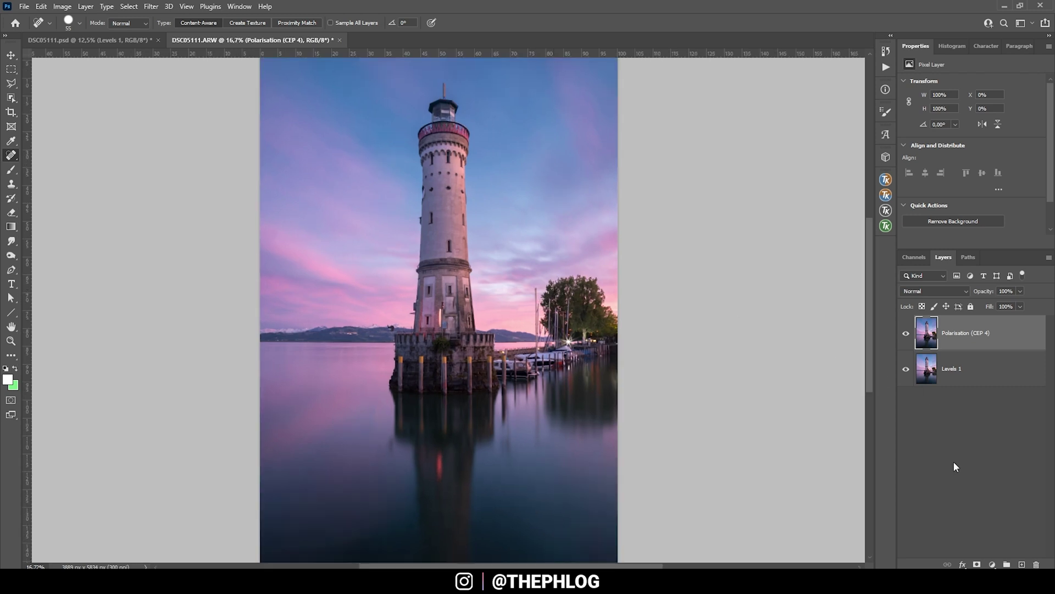
Add a new empty layer set to the Soft Light blend mode
{"action": "left_click", "coordinate": [1021, 565]}
{"action": "left_click", "coordinate": [933, 292]}
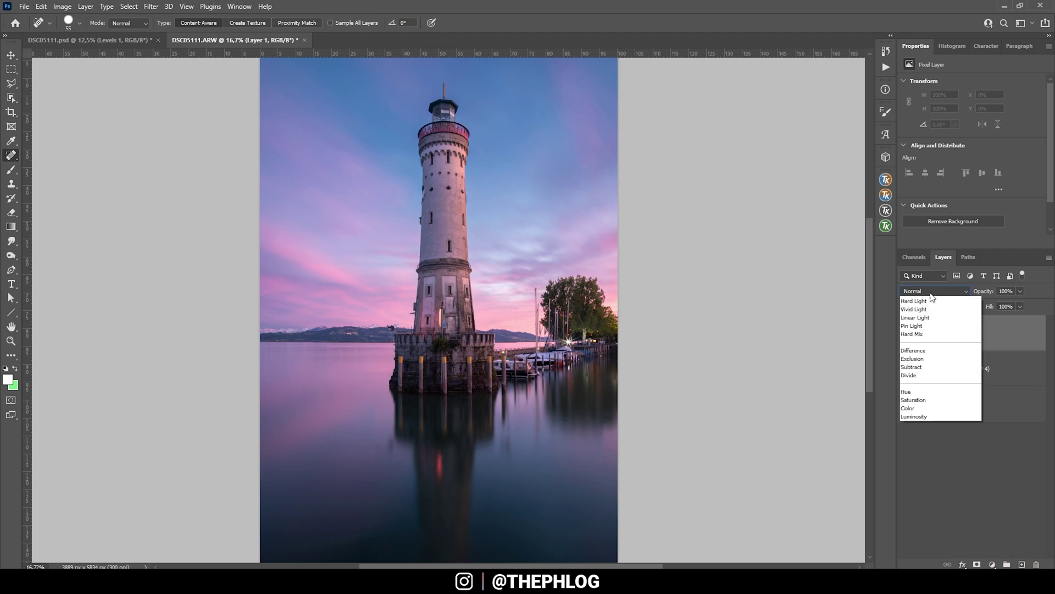
{"action": "left_click", "coordinate": [939, 431]}
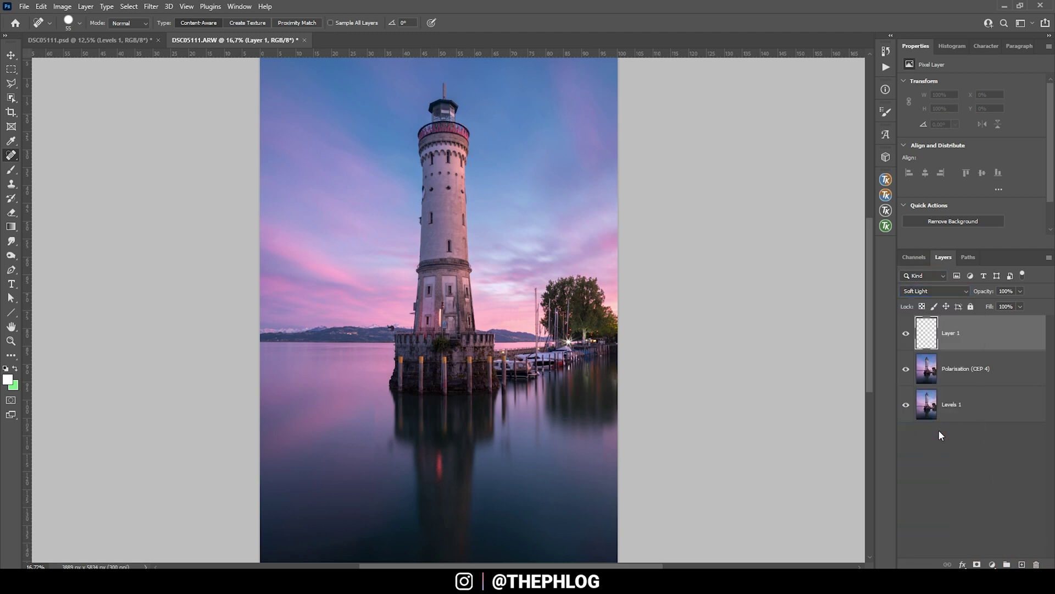
Set up a 960 px brush with pale peach foreground colour #ffddd2, based on the pink sky
{"action": "key", "text": "b"}
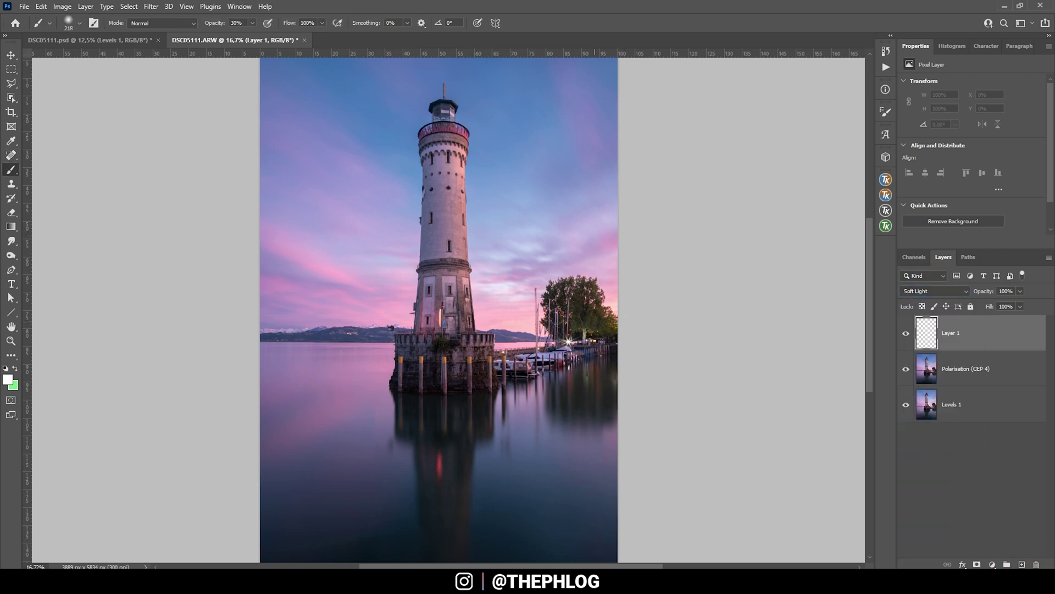
{"action": "left_click_drag", "start_coordinate": [502, 319], "coordinate": [539, 317]}
{"action": "left_click", "coordinate": [519, 322], "text": "alt"}
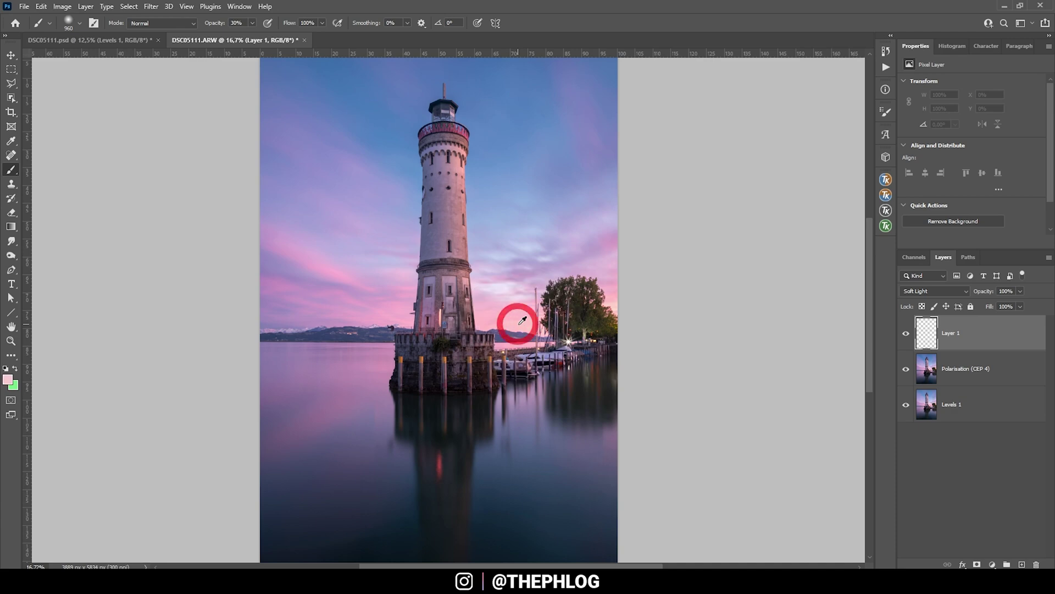
{"action": "left_click", "coordinate": [10, 377]}
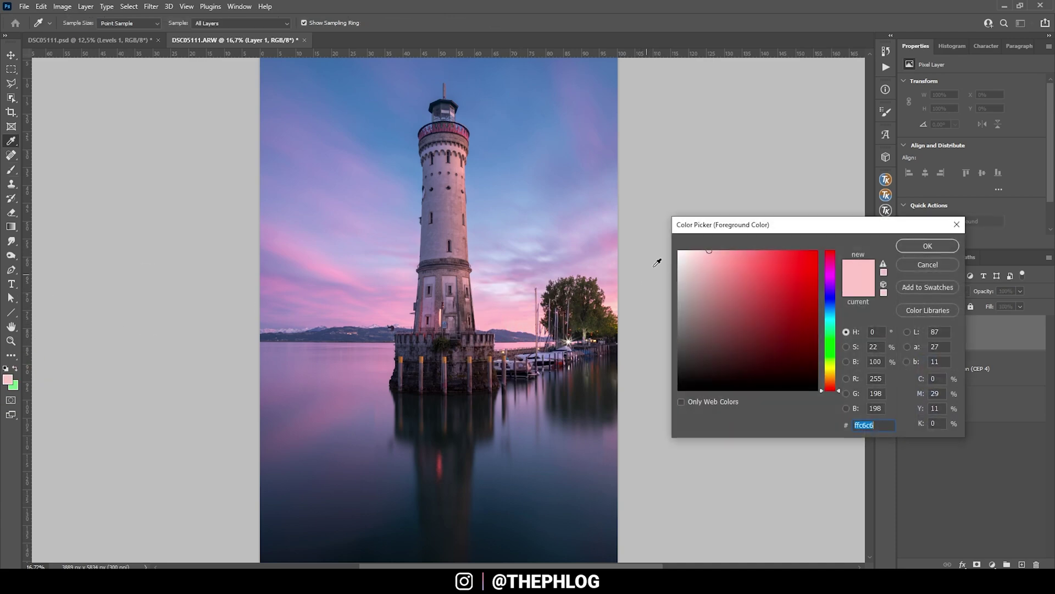
{"action": "left_click", "coordinate": [830, 387]}
{"action": "left_click_drag", "start_coordinate": [830, 386], "coordinate": [831, 386]}
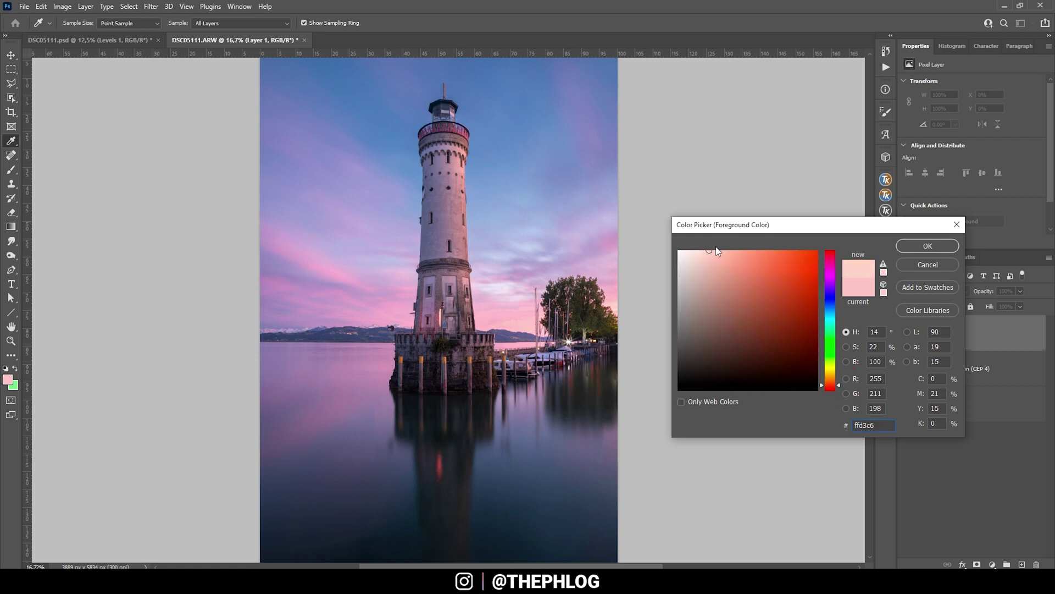
{"action": "left_click_drag", "start_coordinate": [709, 251], "coordinate": [702, 249]}
{"action": "left_click", "coordinate": [928, 245]}
Dab pale peach glow at 10% brush opacity near the tree, tower, boats and sky
{"action": "key", "text": "b"}
{"action": "scroll", "coordinate": [586, 319], "scroll_direction": "up", "scroll_amount": 2}
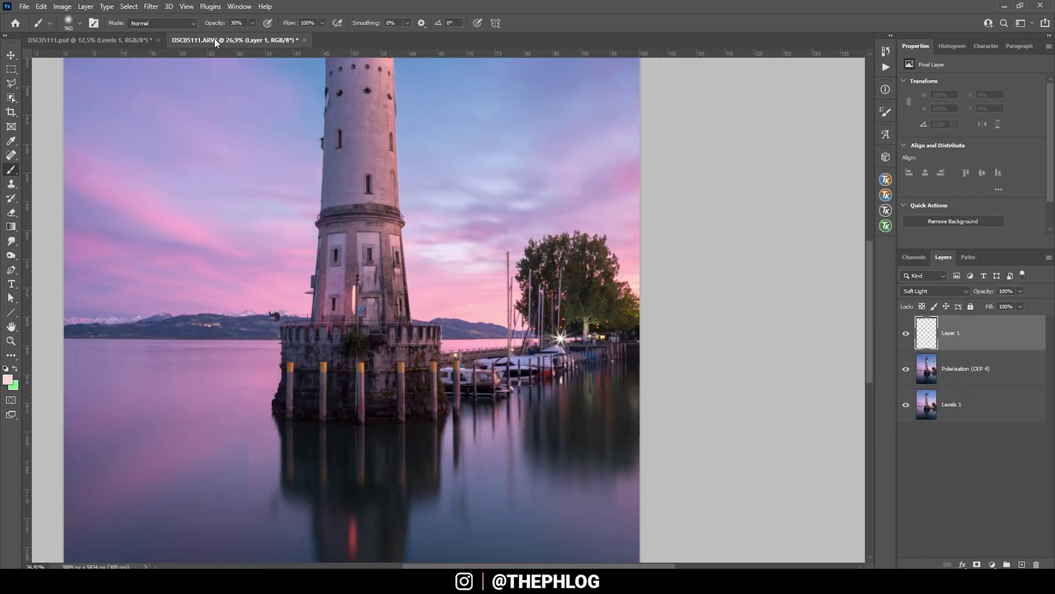
{"action": "left_click", "coordinate": [252, 23]}
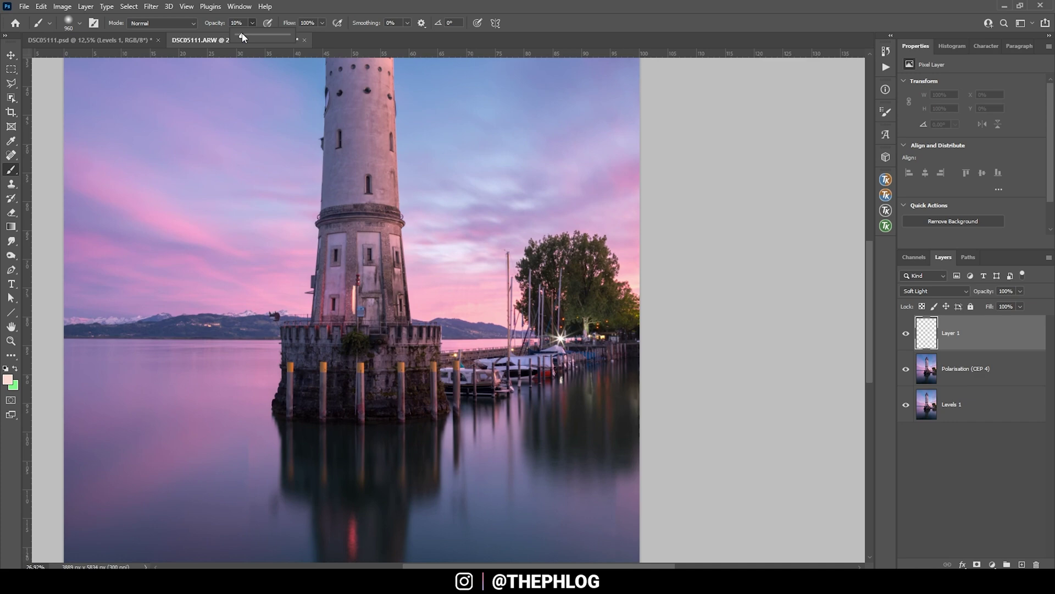
{"action": "left_click", "coordinate": [618, 278]}
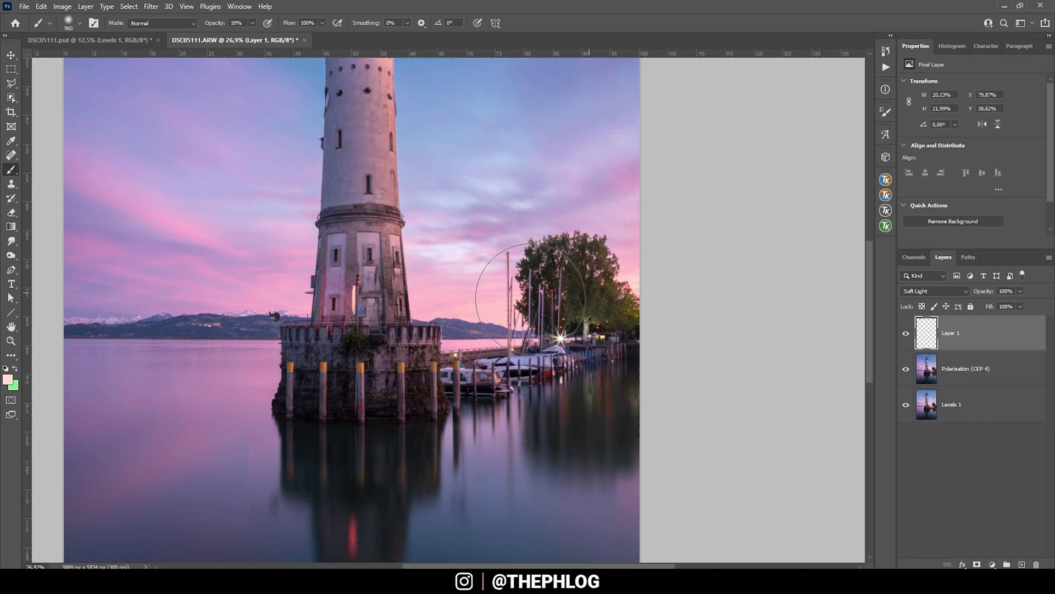
{"action": "left_click", "coordinate": [458, 302]}
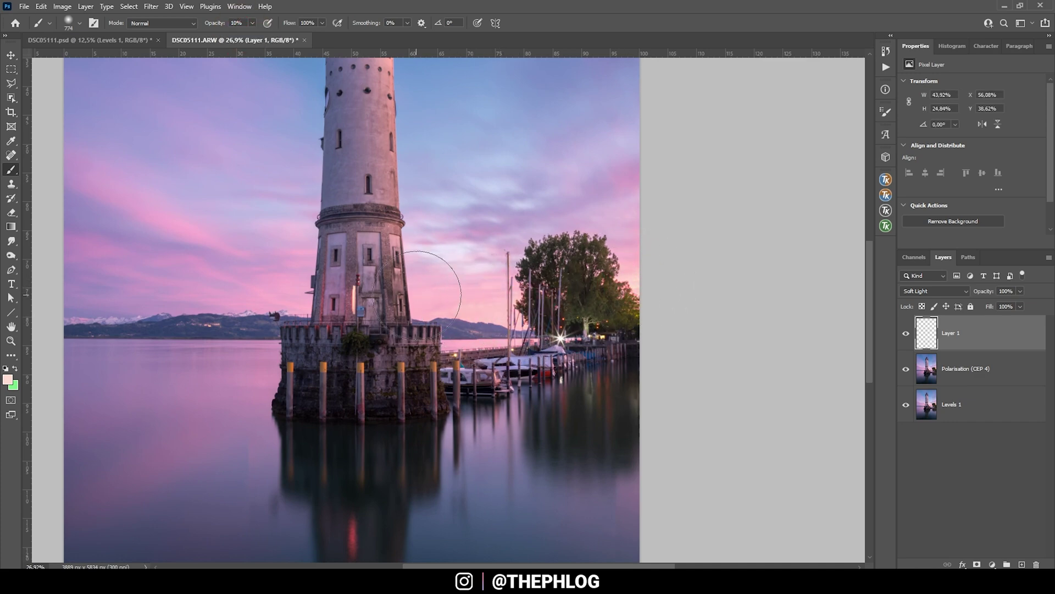
{"action": "left_click", "coordinate": [448, 297]}
{"action": "scroll", "coordinate": [632, 278], "scroll_direction": "down", "scroll_amount": 1}
{"action": "left_click", "coordinate": [517, 308]}
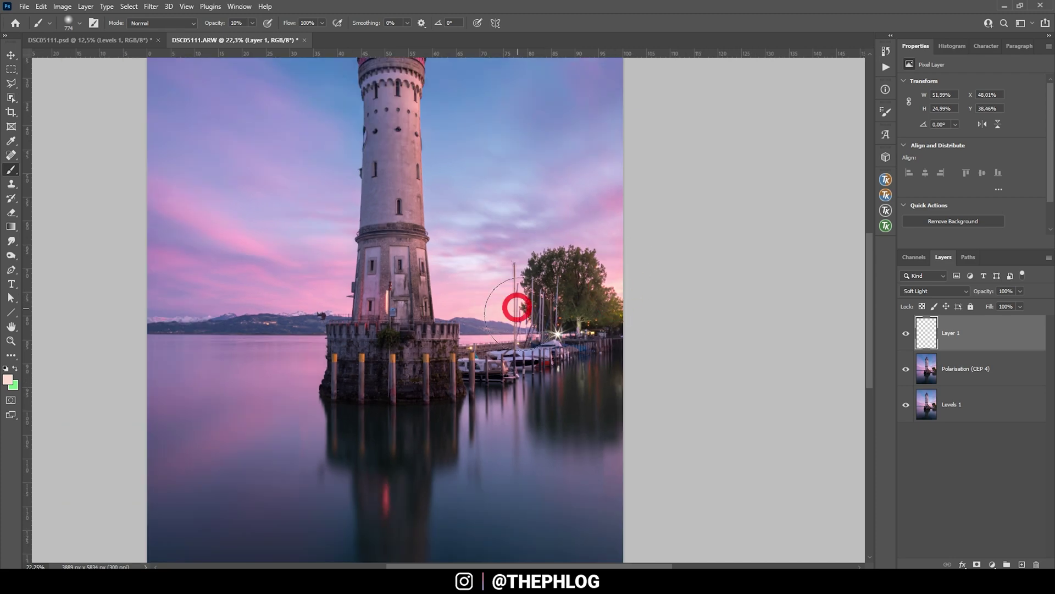
{"action": "scroll", "coordinate": [519, 313], "scroll_direction": "down", "scroll_amount": 1}
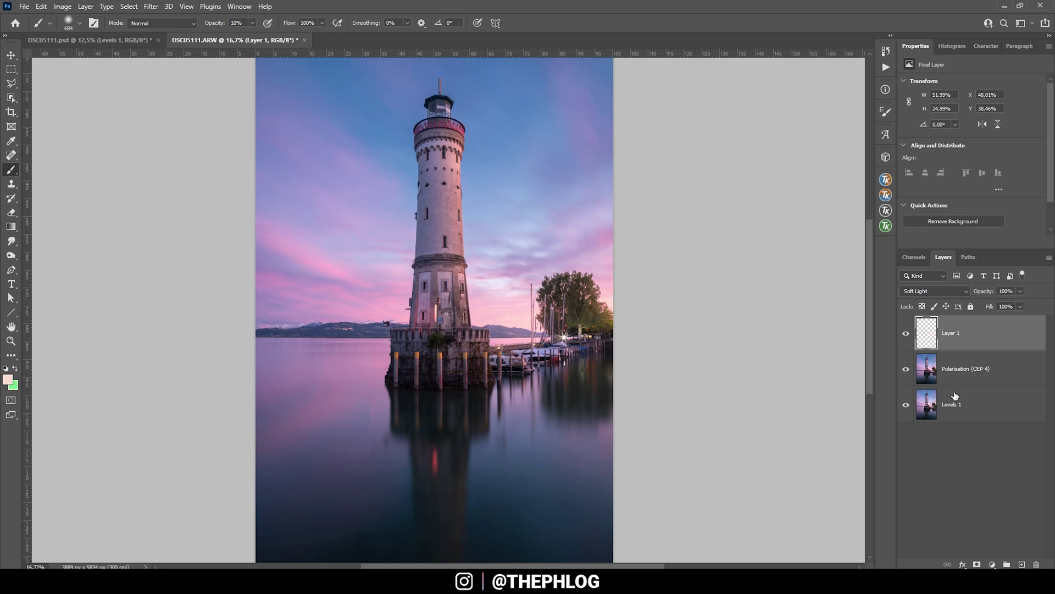
{"action": "scroll", "coordinate": [585, 347], "scroll_direction": "down", "scroll_amount": 1}
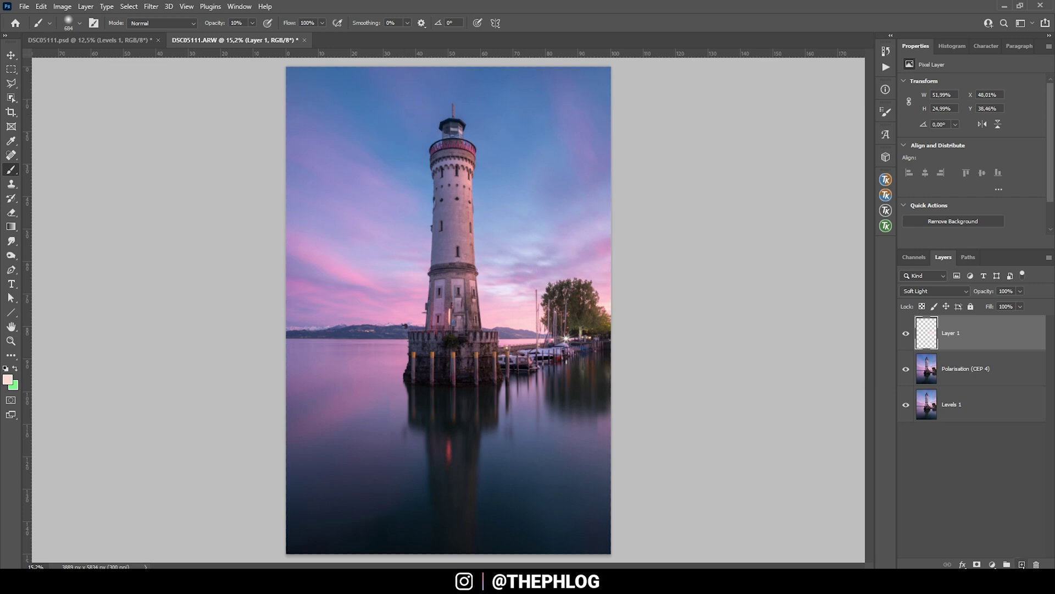
Add Overlay Layer 2 with a TK RapidMask layer mask limited to the blue channel
{"action": "left_click", "coordinate": [1022, 564]}
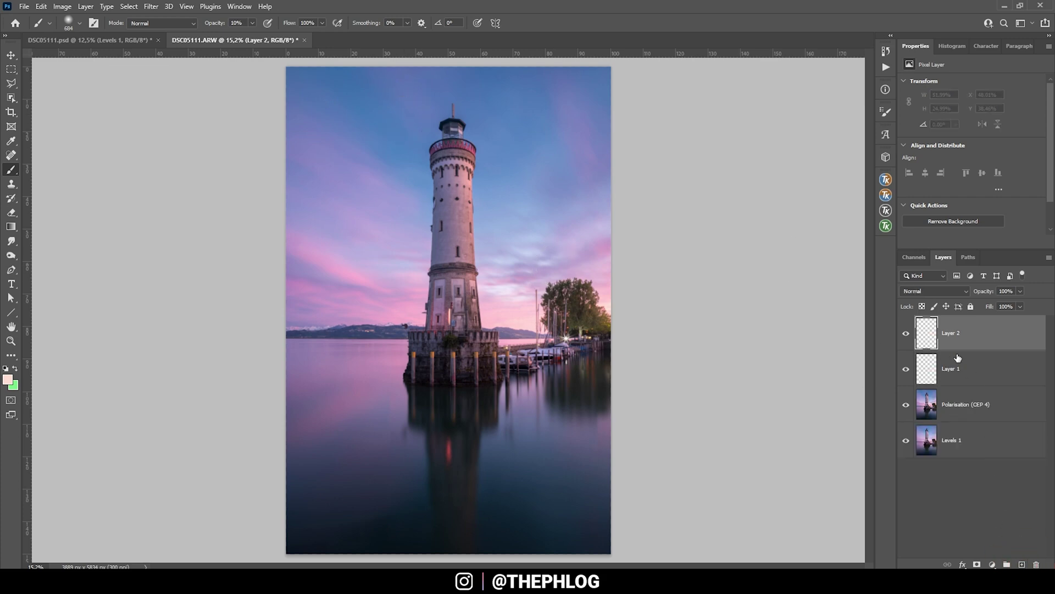
{"action": "left_click", "coordinate": [938, 291]}
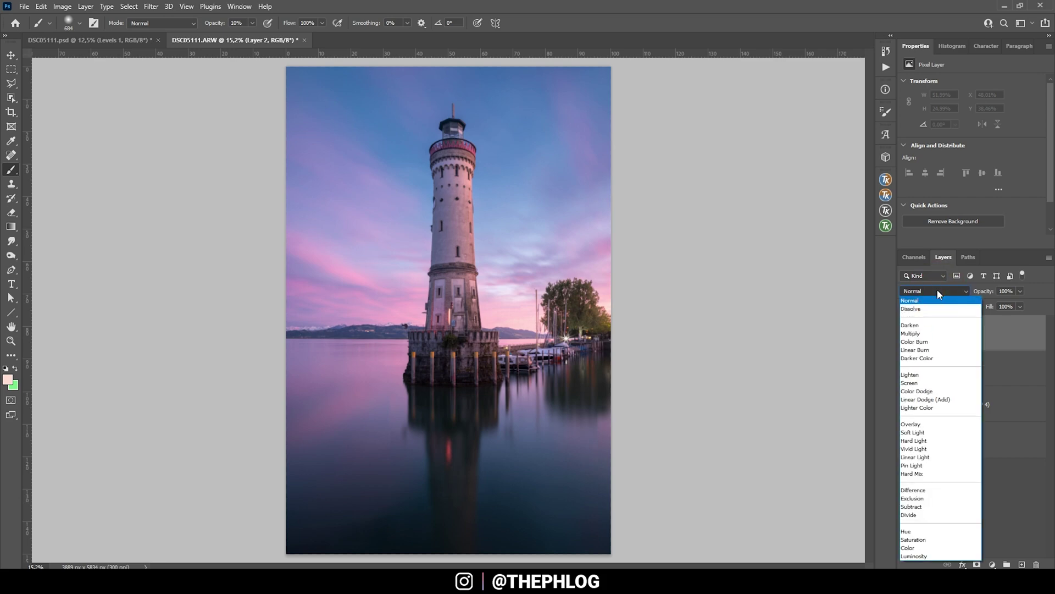
{"action": "left_click", "coordinate": [929, 424]}
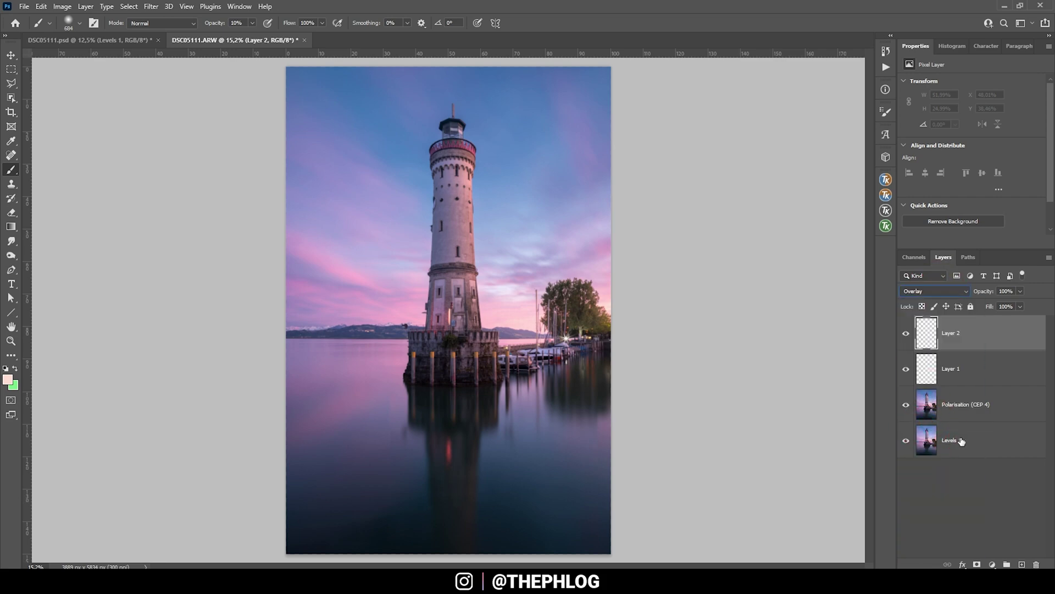
{"action": "left_click", "coordinate": [885, 227]}
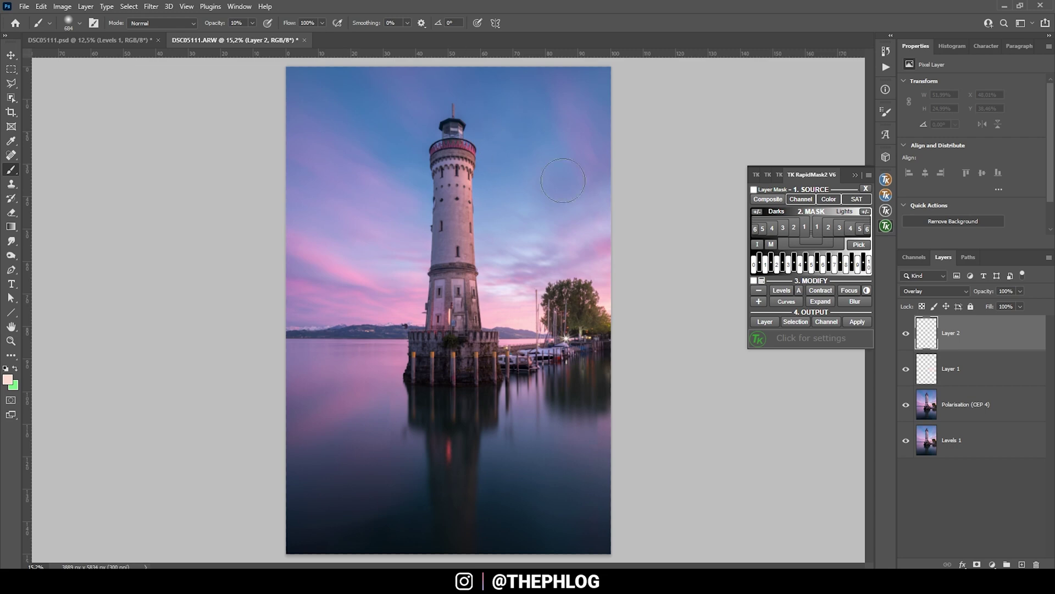
{"action": "left_click", "coordinate": [754, 189]}
{"action": "left_click", "coordinate": [832, 220]}
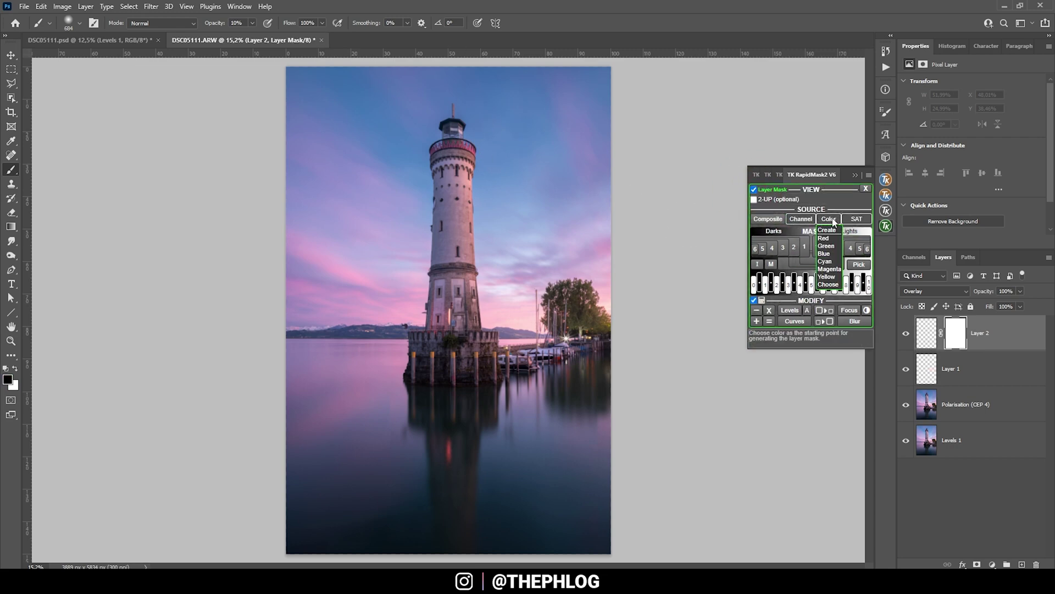
{"action": "left_click", "coordinate": [832, 255]}
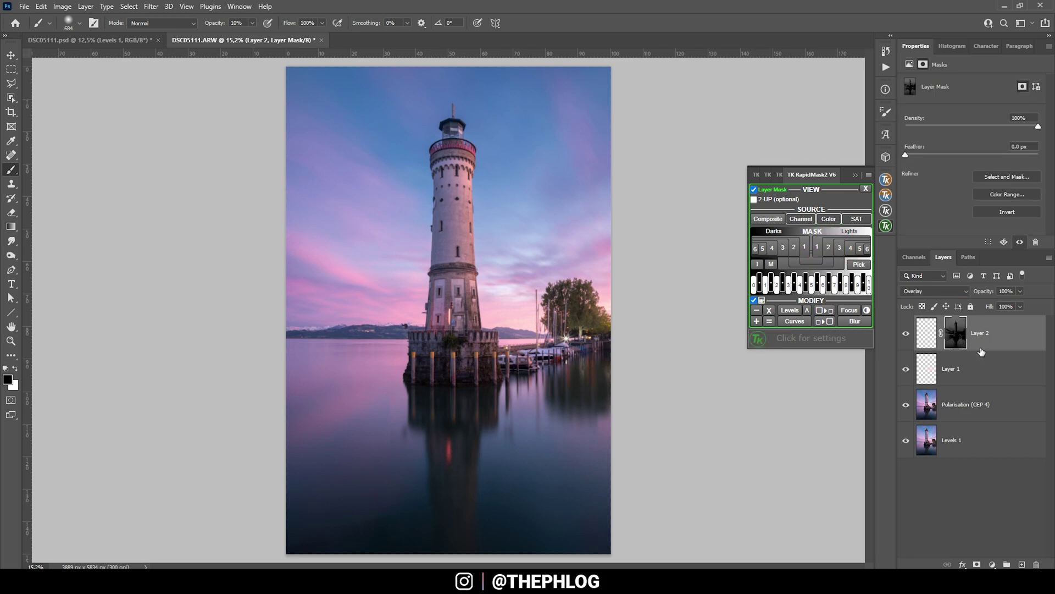
{"action": "left_click", "coordinate": [927, 333]}
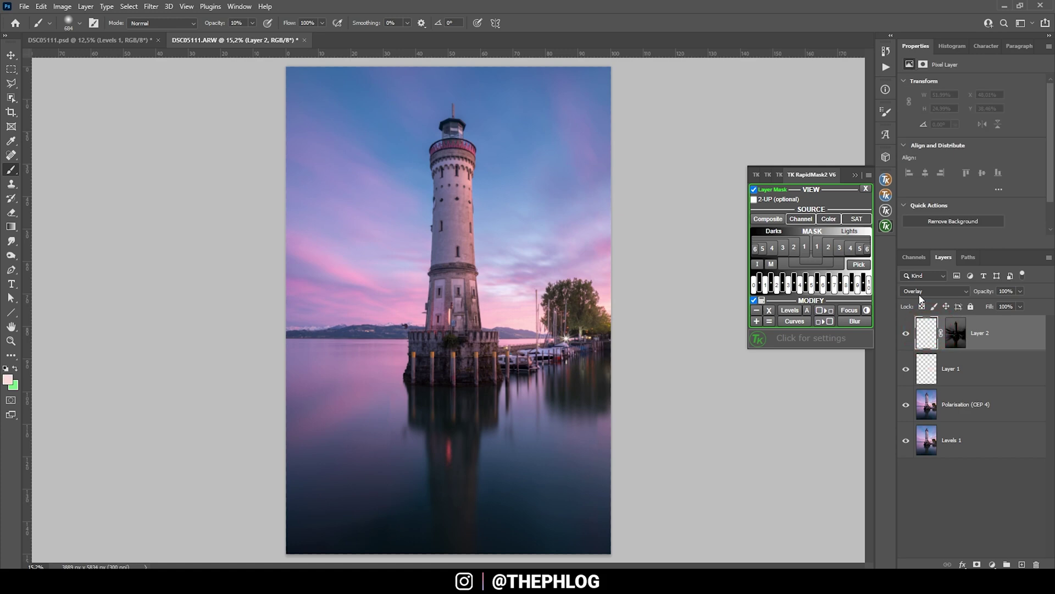
Brush black across the upper sky around the lighthouse top, then close the RapidMask panel
{"action": "left_click", "coordinate": [8, 379]}
{"action": "left_click_drag", "start_coordinate": [709, 354], "coordinate": [638, 434]}
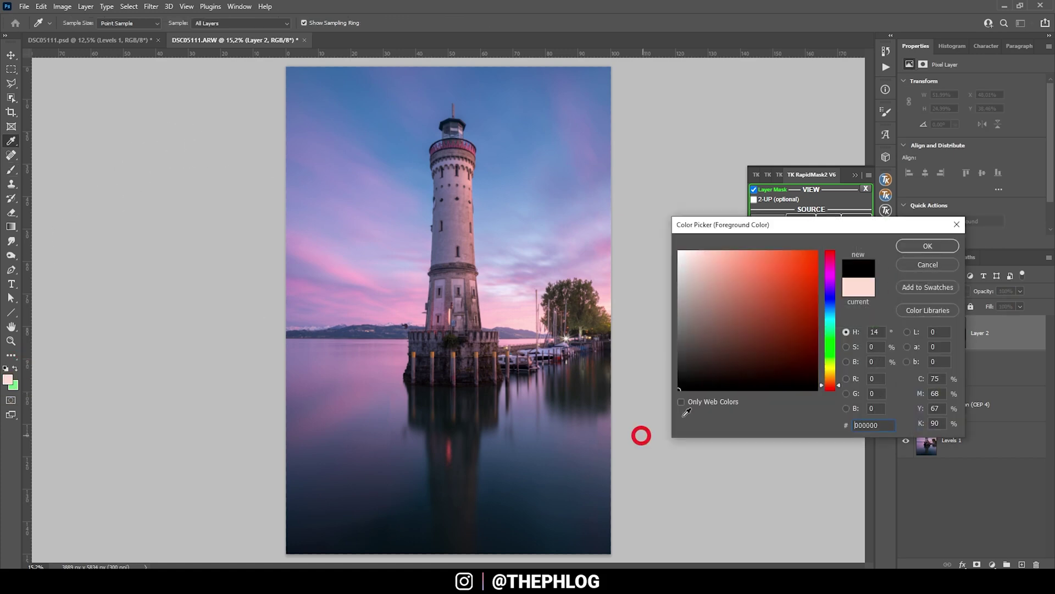
{"action": "left_click", "coordinate": [935, 246]}
{"action": "key", "text": "b"}
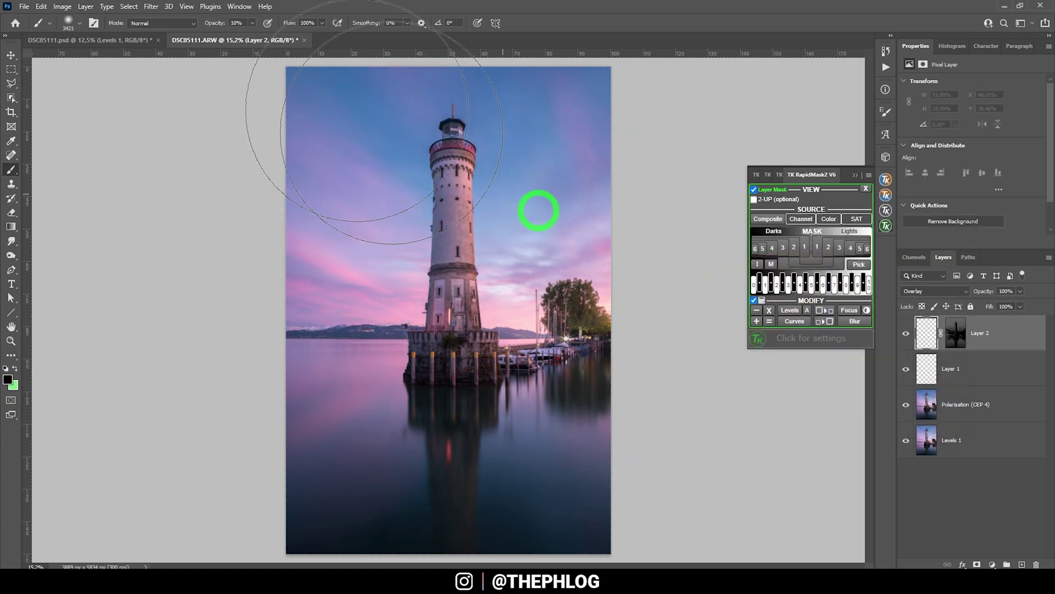
{"action": "left_click", "coordinate": [376, 99]}
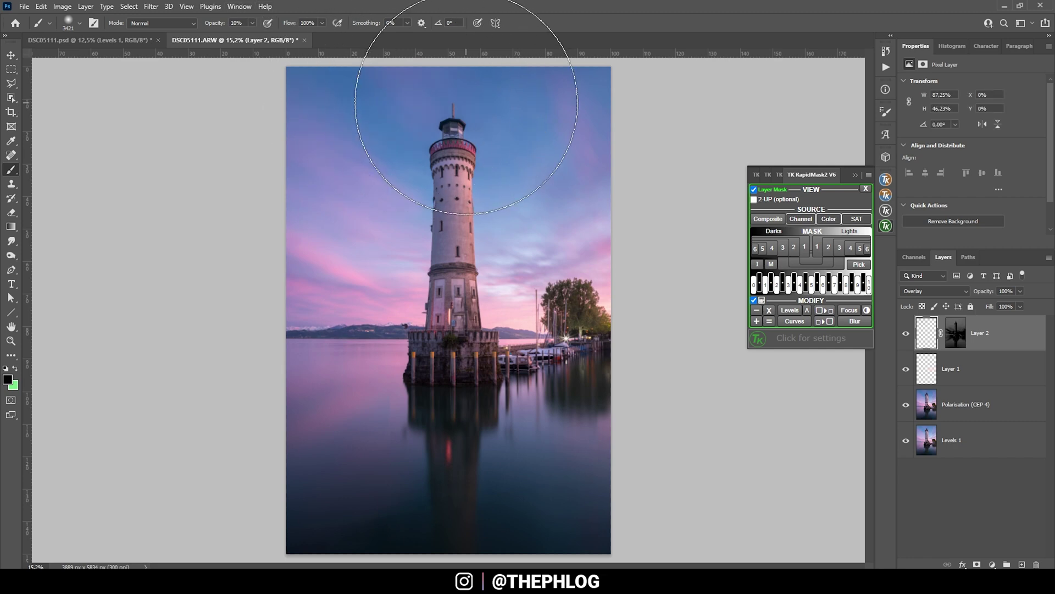
{"action": "left_click", "coordinate": [590, 130]}
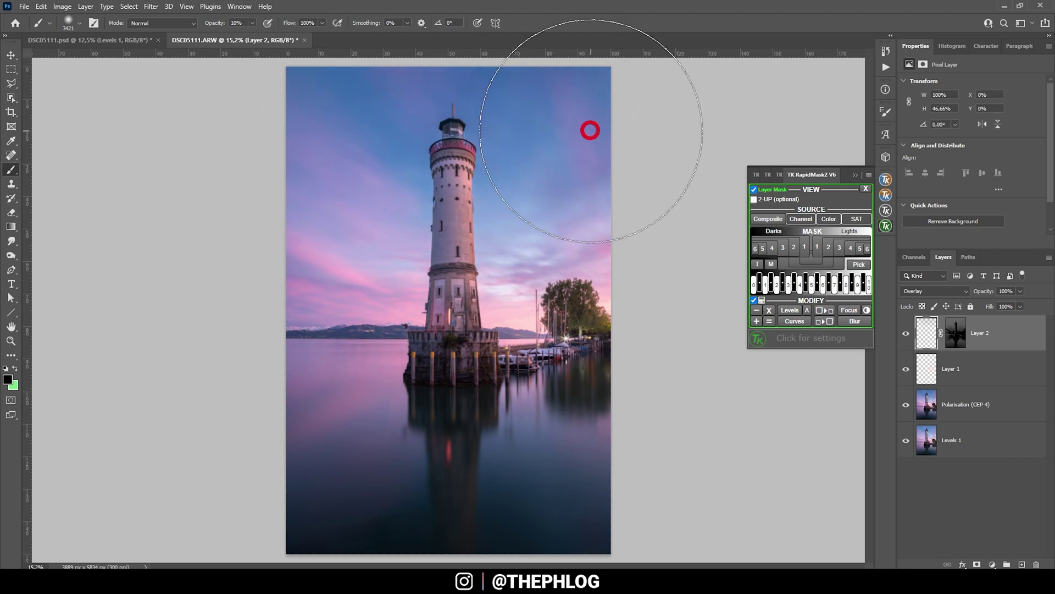
{"action": "left_click", "coordinate": [601, 209]}
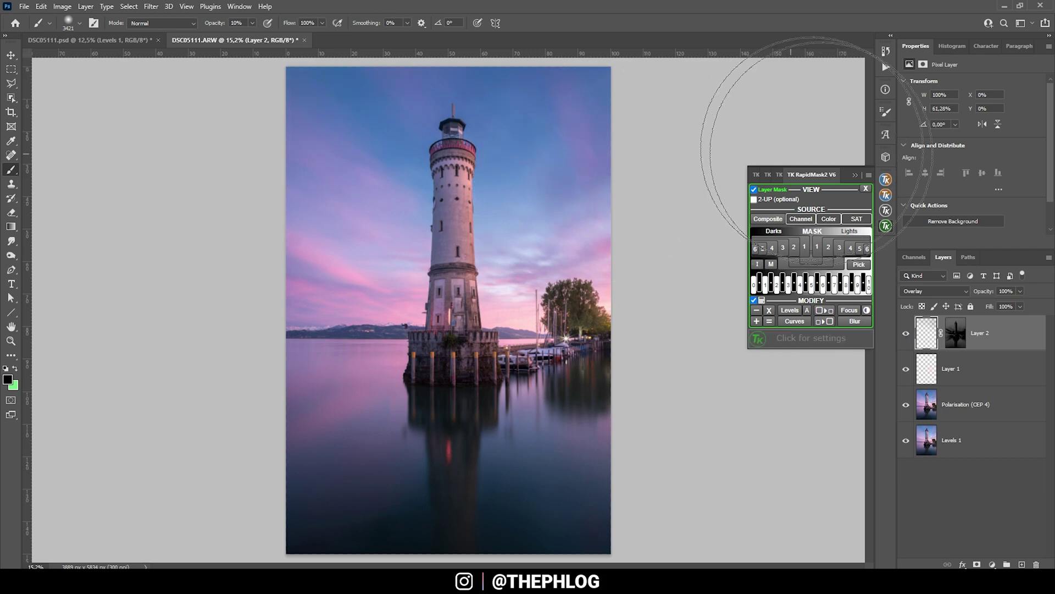
{"action": "left_click", "coordinate": [885, 225]}
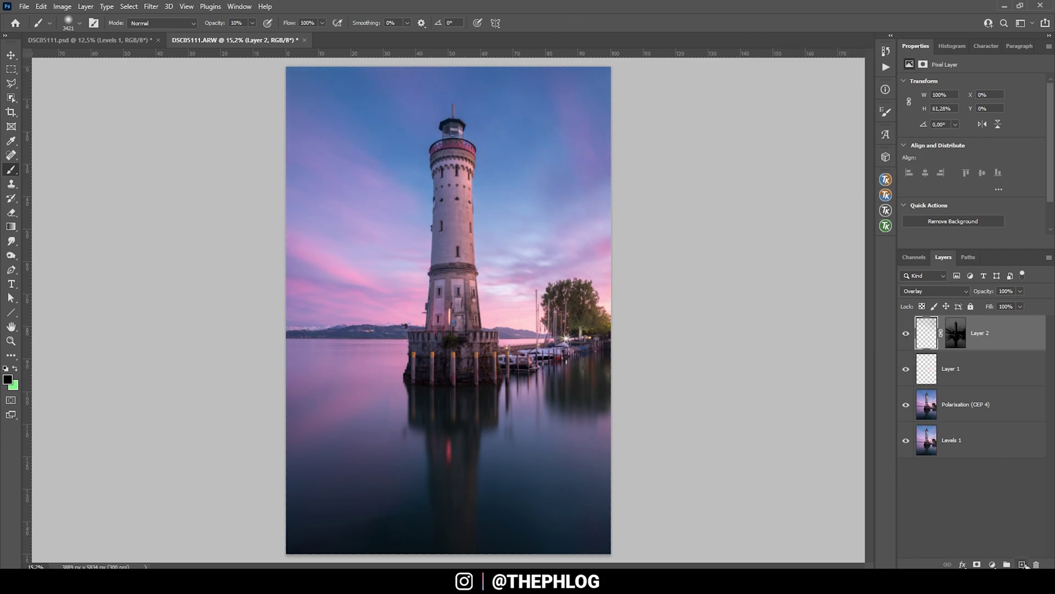
Add Overlay Layer 3 with a Lights-1 luminosity mask after previewing the Midtones masks
{"action": "left_click", "coordinate": [1021, 565]}
{"action": "left_click", "coordinate": [942, 296]}
{"action": "left_click", "coordinate": [915, 424]}
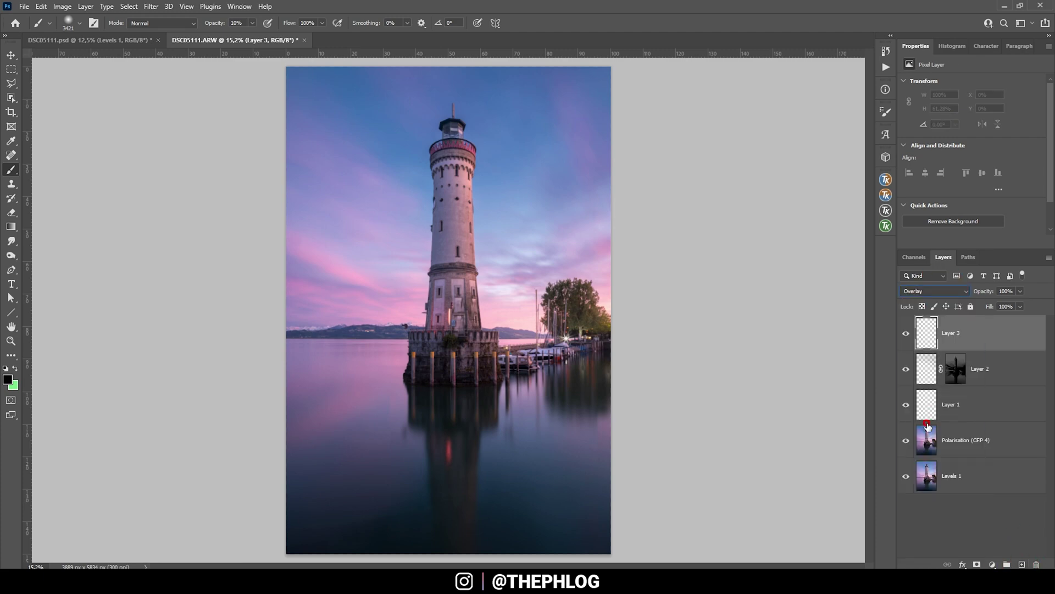
{"action": "left_click", "coordinate": [886, 226]}
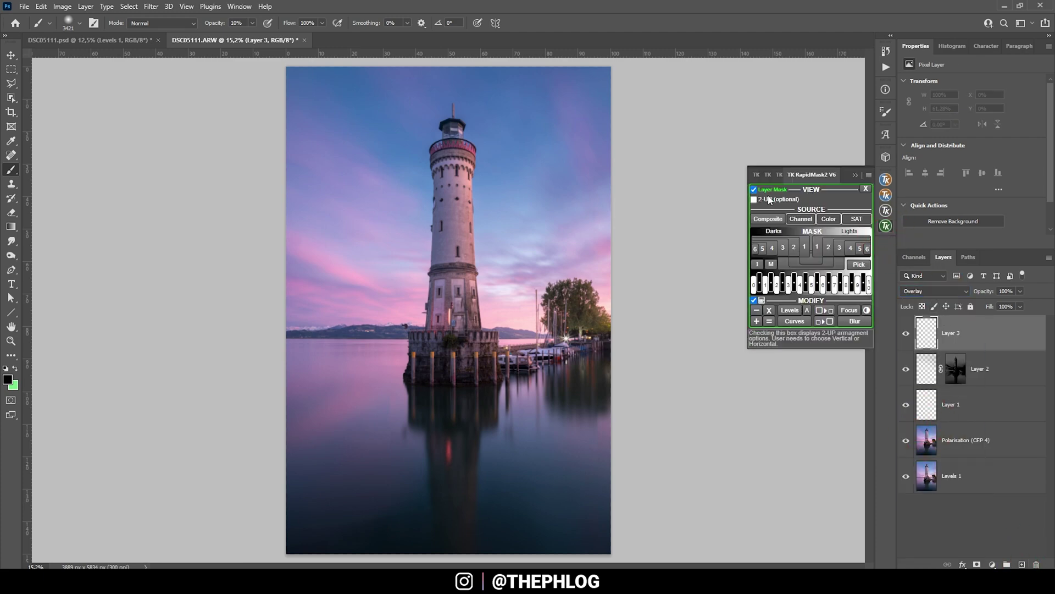
{"action": "left_click", "coordinate": [798, 245]}
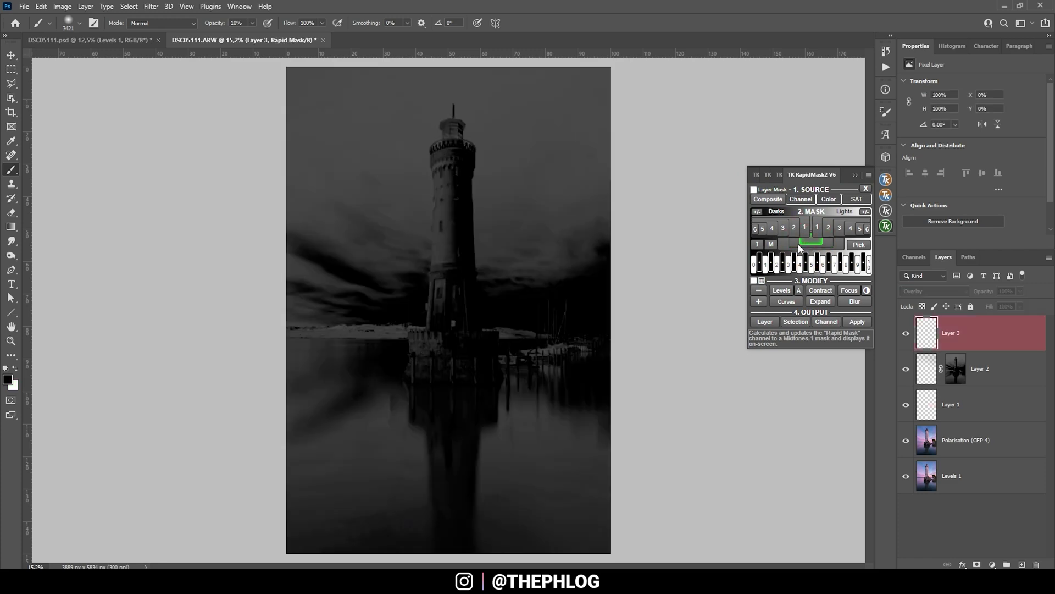
{"action": "left_click", "coordinate": [803, 245]}
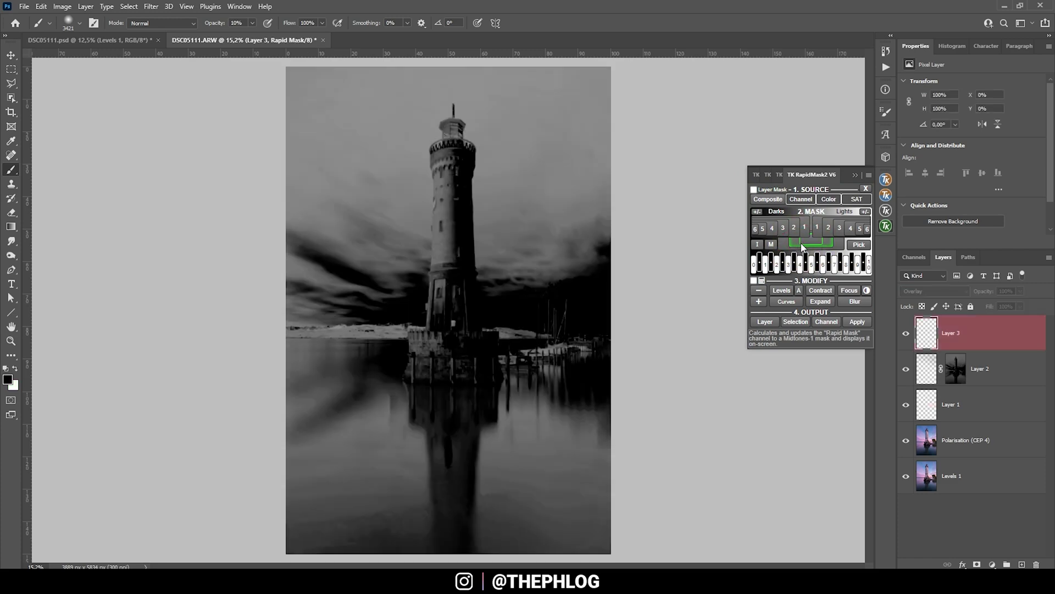
{"action": "left_click", "coordinate": [817, 229]}
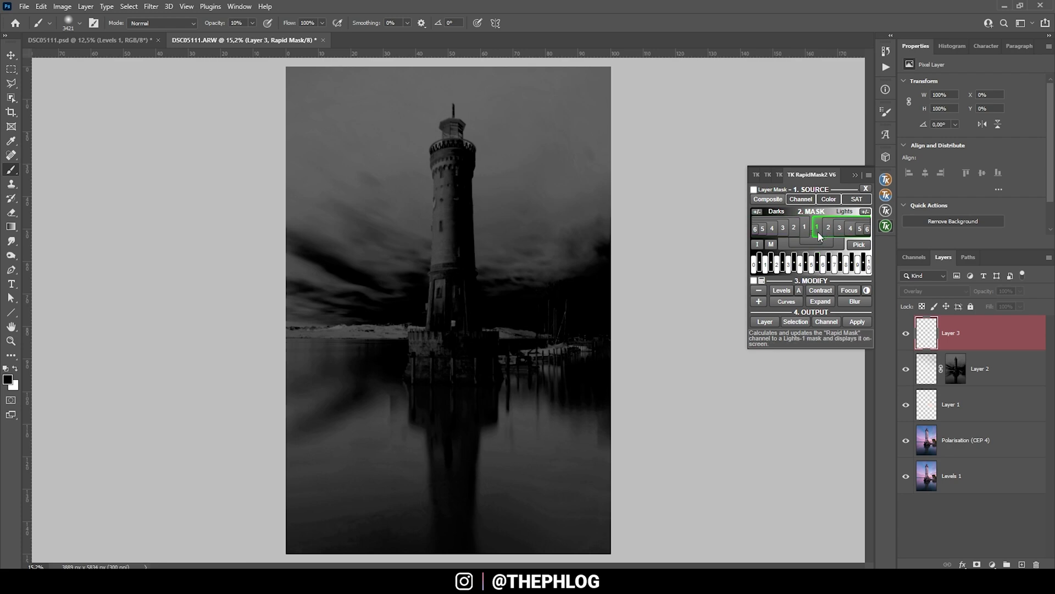
{"action": "left_click", "coordinate": [818, 233], "text": "shift"}
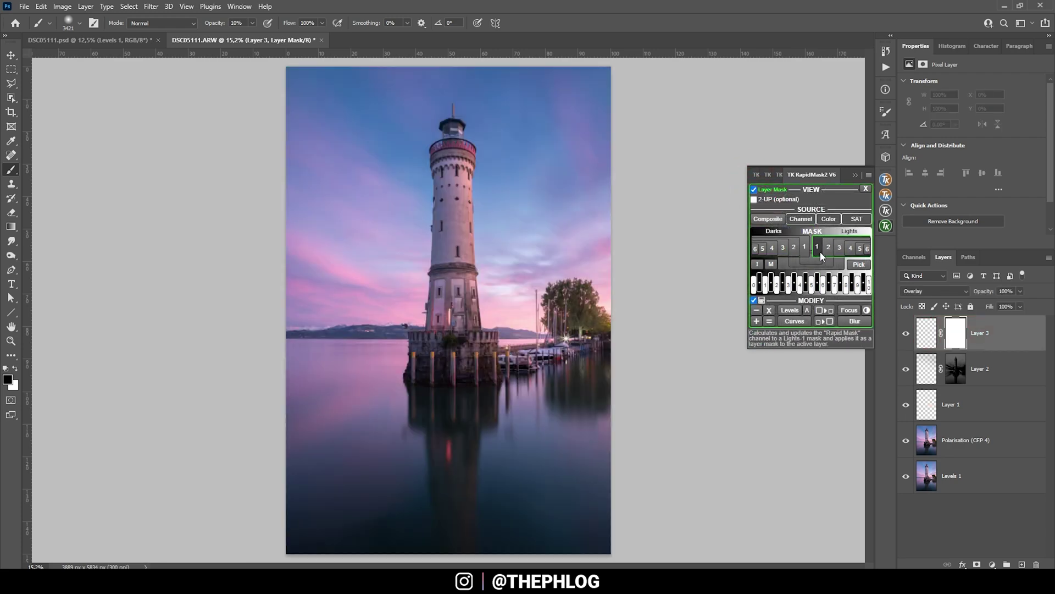
{"action": "left_click", "coordinate": [927, 333]}
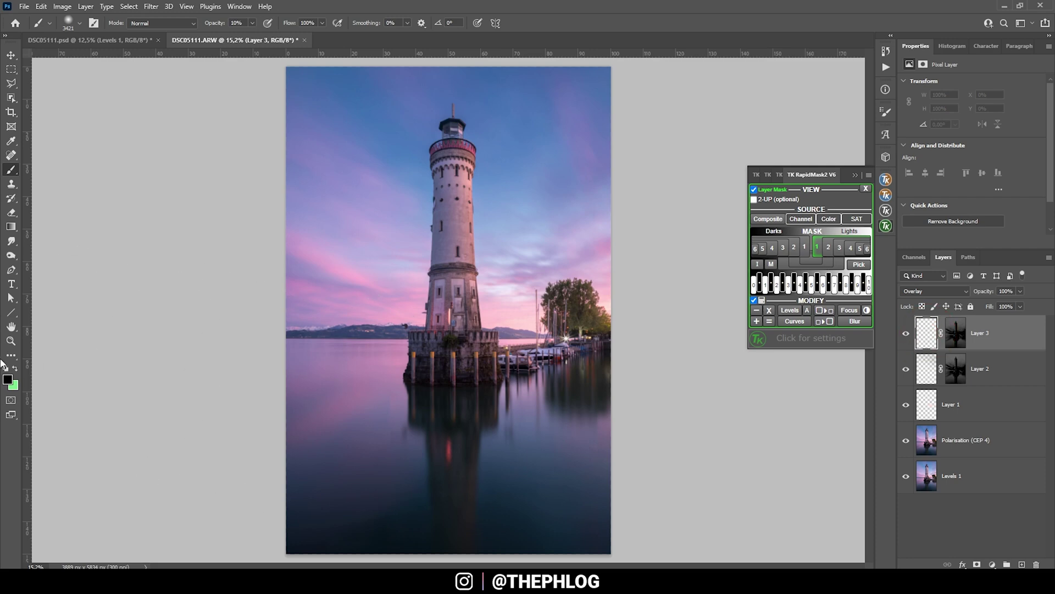
Paint white (#ffffff) at 41% opacity over the foreground water toward the lighthouse base
{"action": "left_click", "coordinate": [8, 379]}
{"action": "type", "text": "ffffff"}
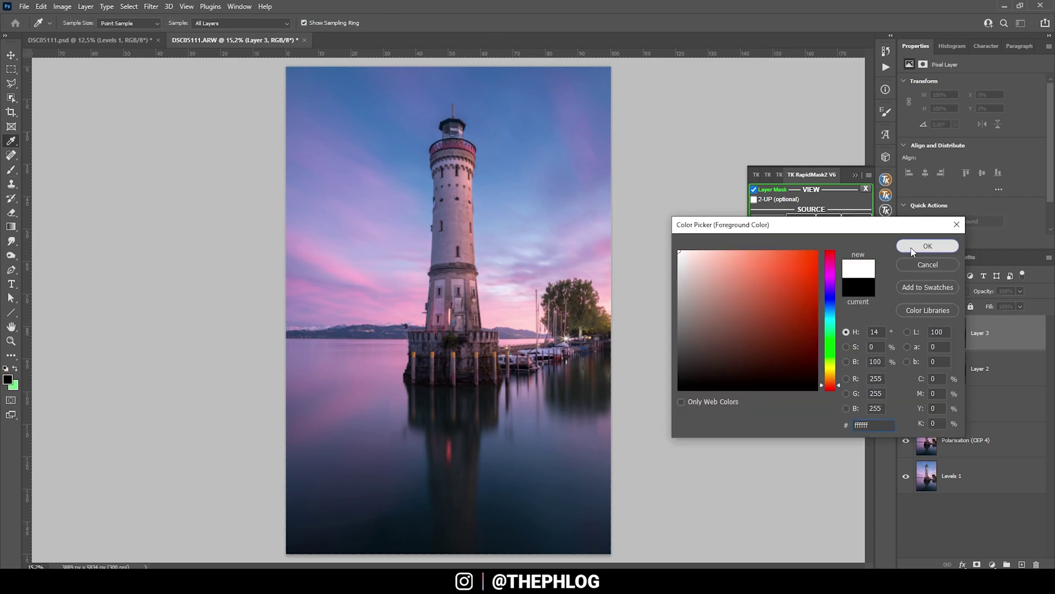
{"action": "left_click", "coordinate": [935, 243]}
{"action": "left_click_drag", "start_coordinate": [426, 420], "coordinate": [358, 426]}
{"action": "key", "text": "4"}
{"action": "key", "text": "1"}
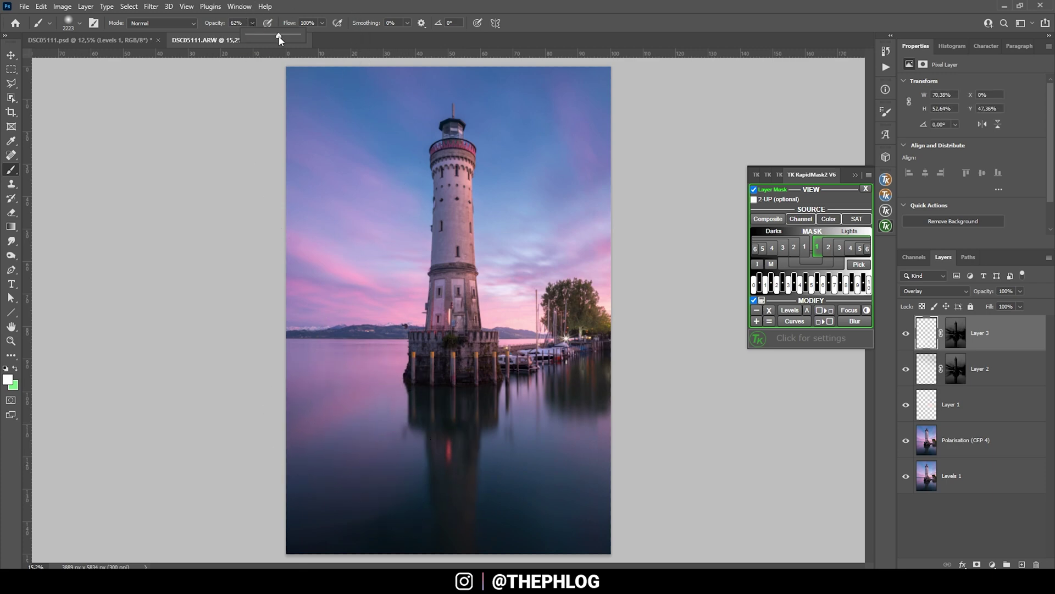
{"action": "left_click", "coordinate": [552, 459]}
{"action": "left_click_drag", "start_coordinate": [551, 460], "coordinate": [330, 412]}
Toggle Layer 3 to compare the brightened water, then select its mask
{"action": "left_click", "coordinate": [906, 333]}
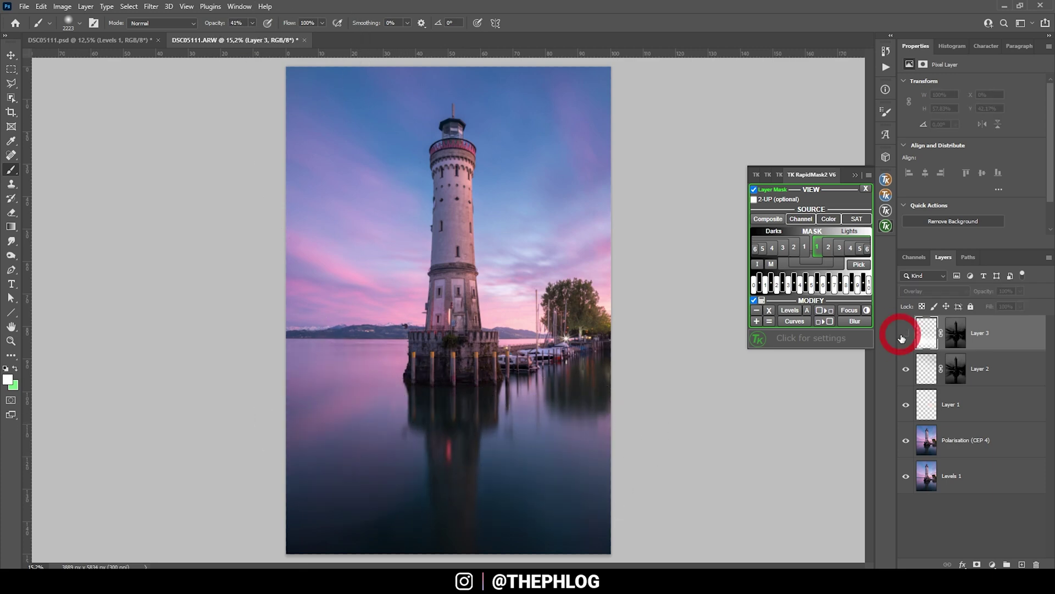
{"action": "left_click", "coordinate": [905, 333]}
{"action": "left_click", "coordinate": [905, 333]}
{"action": "left_click", "coordinate": [906, 333]}
{"action": "left_click", "coordinate": [906, 333]}
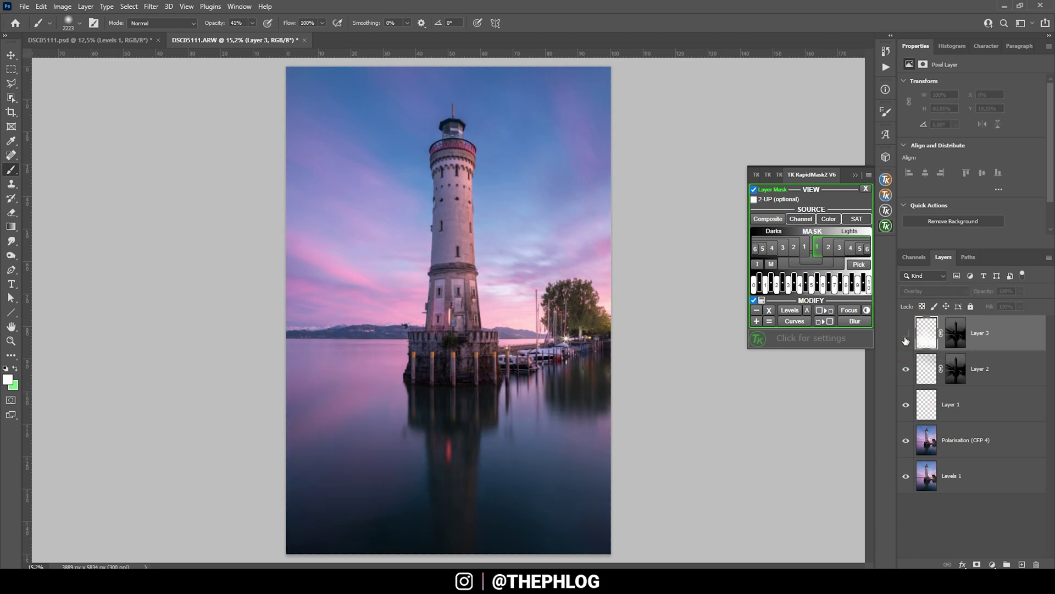
{"action": "left_click", "coordinate": [906, 333]}
{"action": "left_click", "coordinate": [954, 338]}
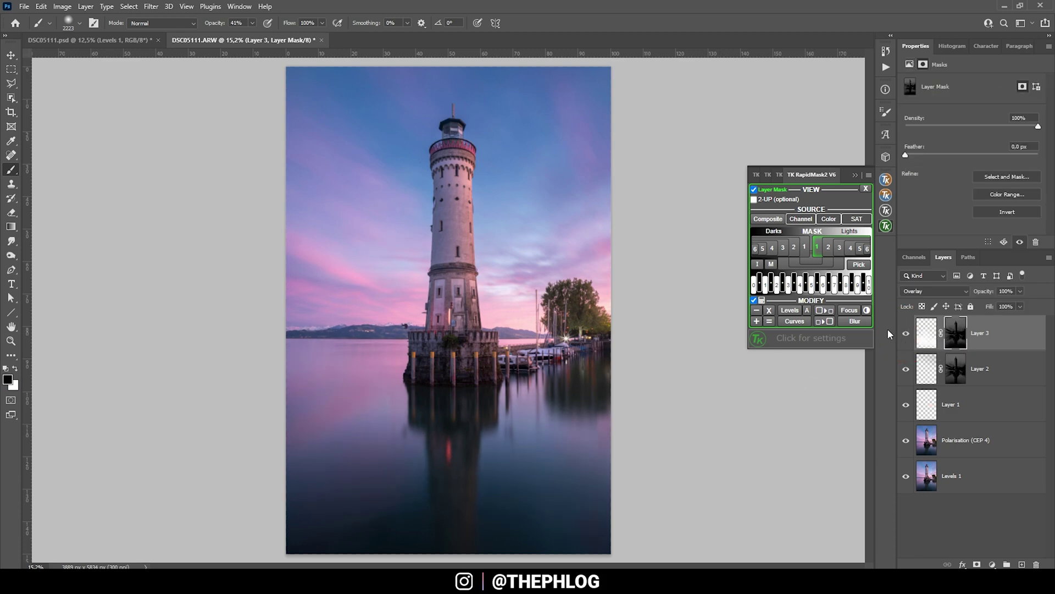
Collapse the TK RapidMask2 panel with its >> button
{"action": "left_click", "coordinate": [855, 176]}
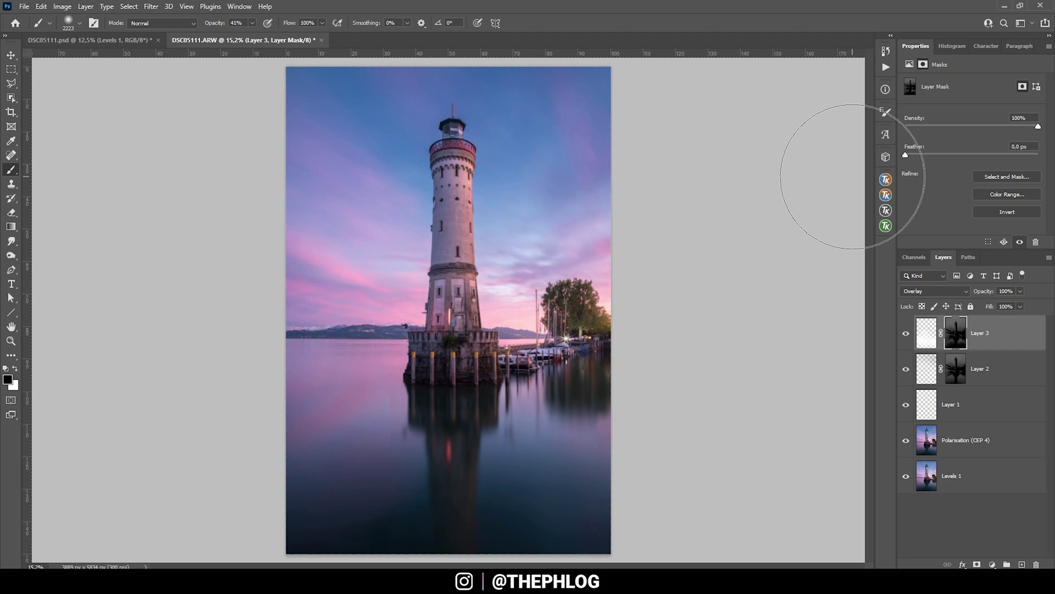